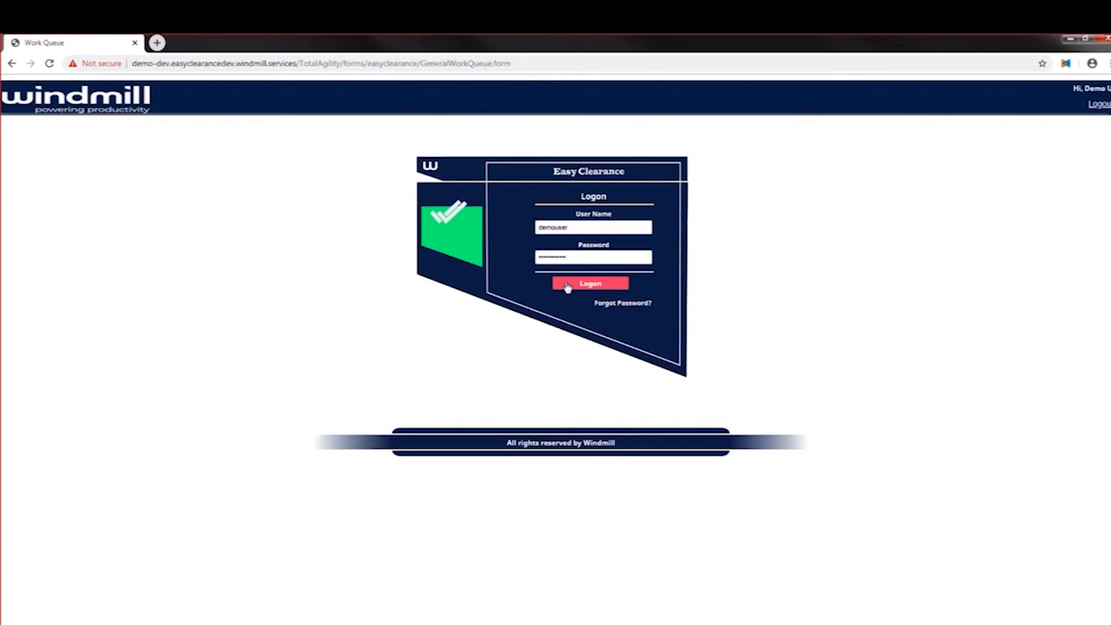
# Log on and widen the transaction number and vendor name columns in the Easy Clearance Validation (default) queue
pyautogui.click(590, 283)
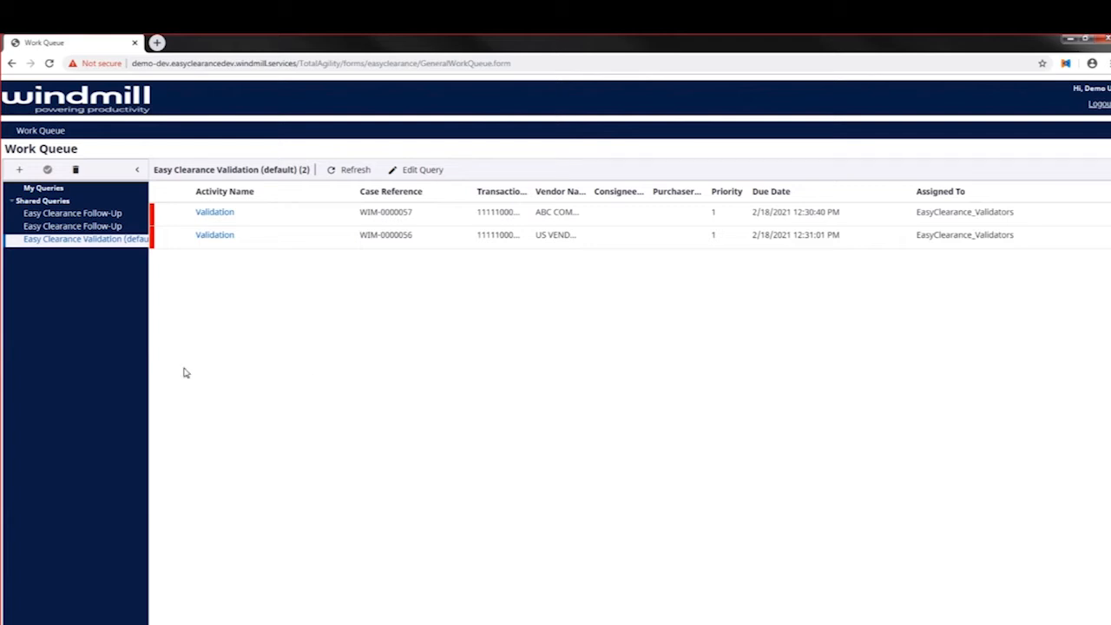
pyautogui.click(66, 244)
pyautogui.moveTo(524, 191); pyautogui.dragTo(703, 193)
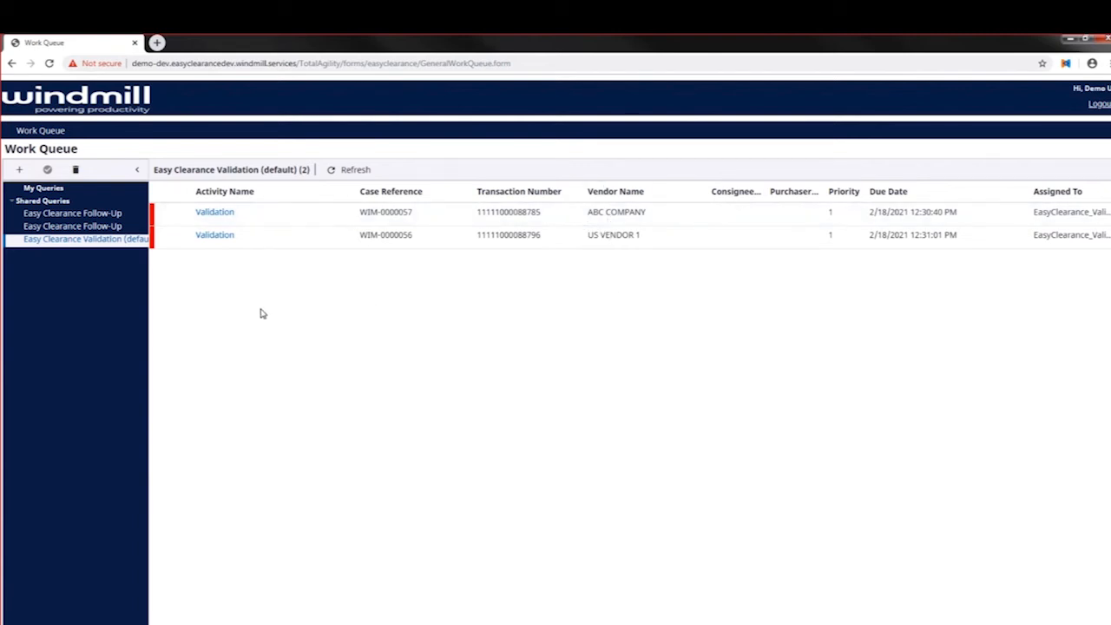
# Open the validation activity for vendor ABC COMPANY and decline to complete it
pyautogui.click(212, 212)
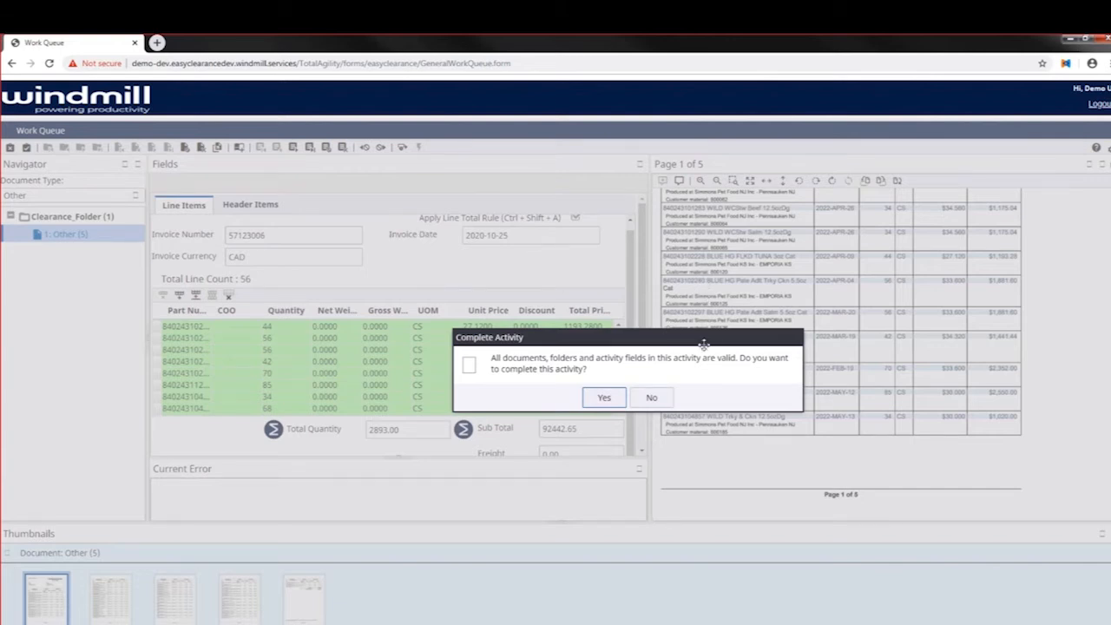
pyautogui.click(652, 398)
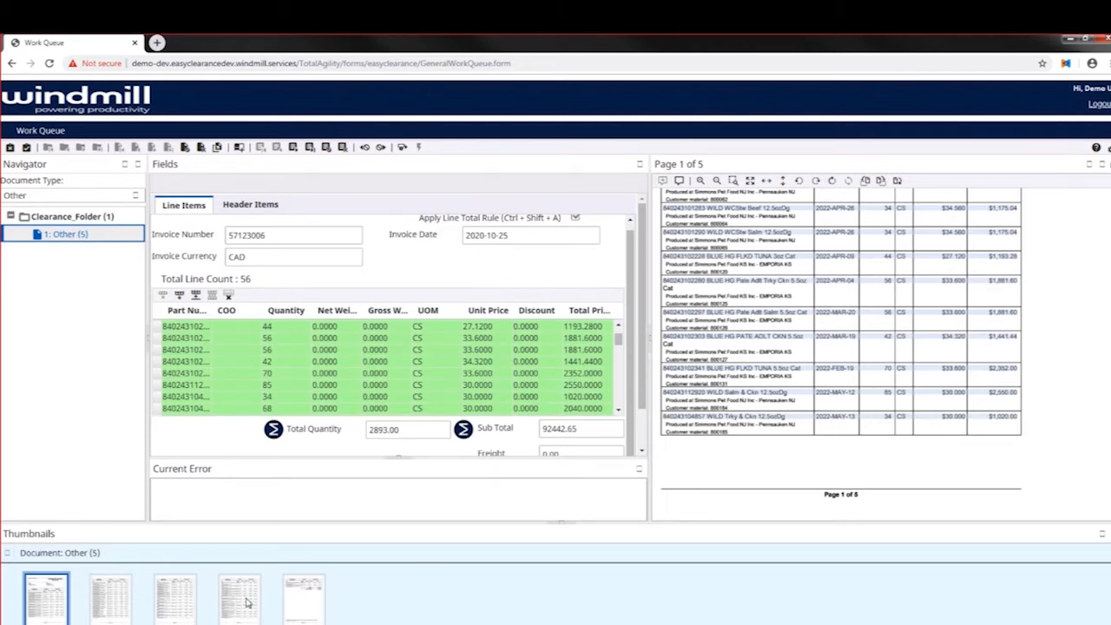
# Look through pages 2 and 3 of the scanned commercial invoice, and examine the header and item lines on page 1
pyautogui.click(98, 601)
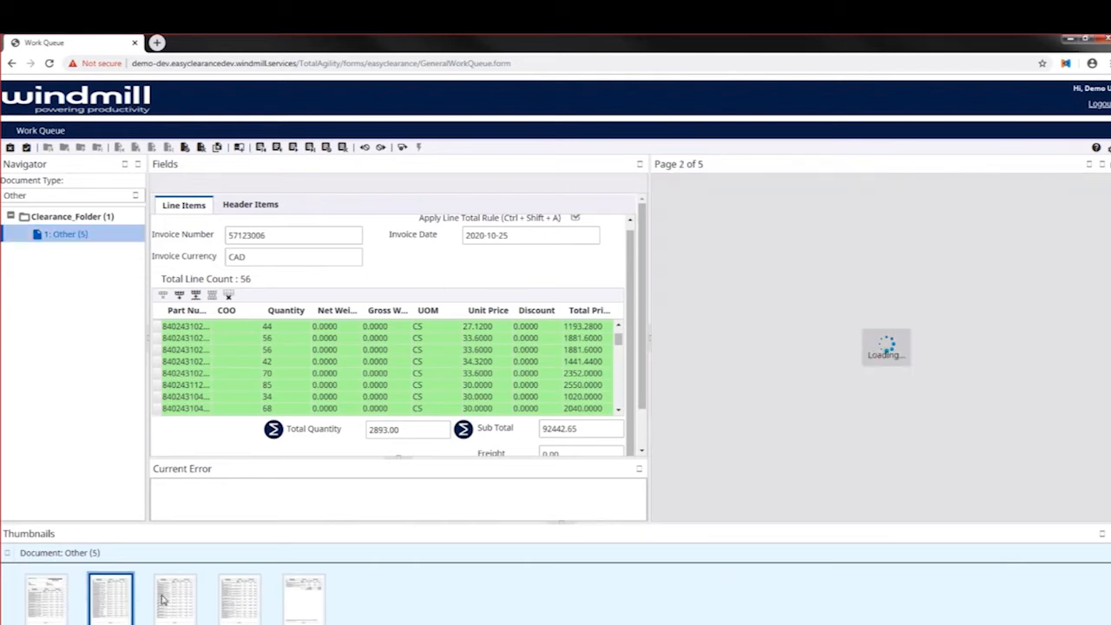
pyautogui.click(170, 599)
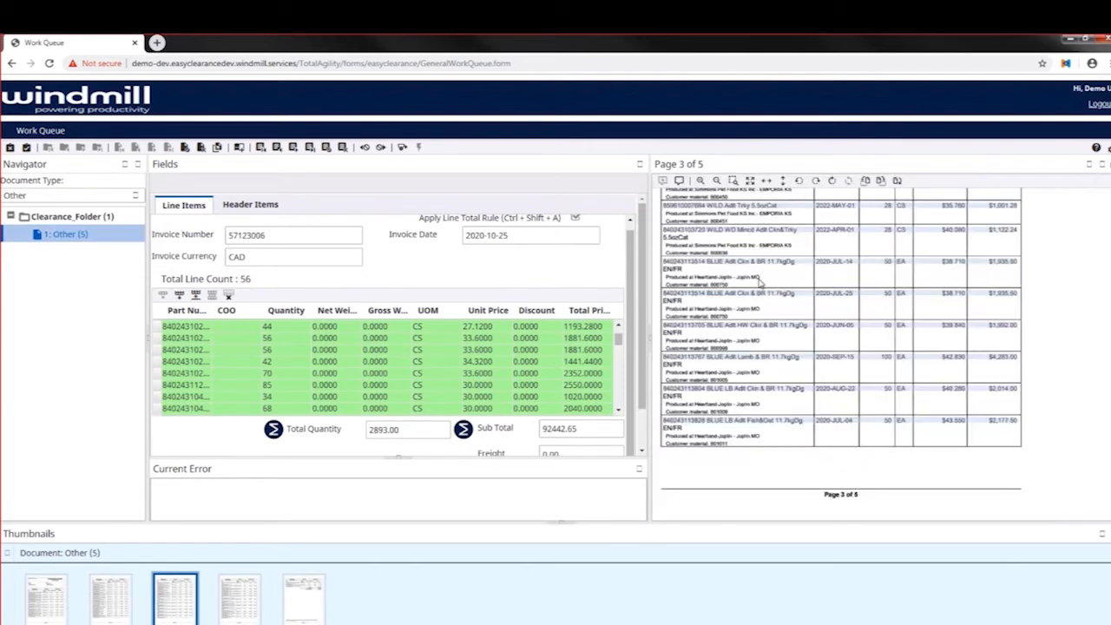
pyautogui.moveTo(1110, 325); pyautogui.dragTo(1093, 217)
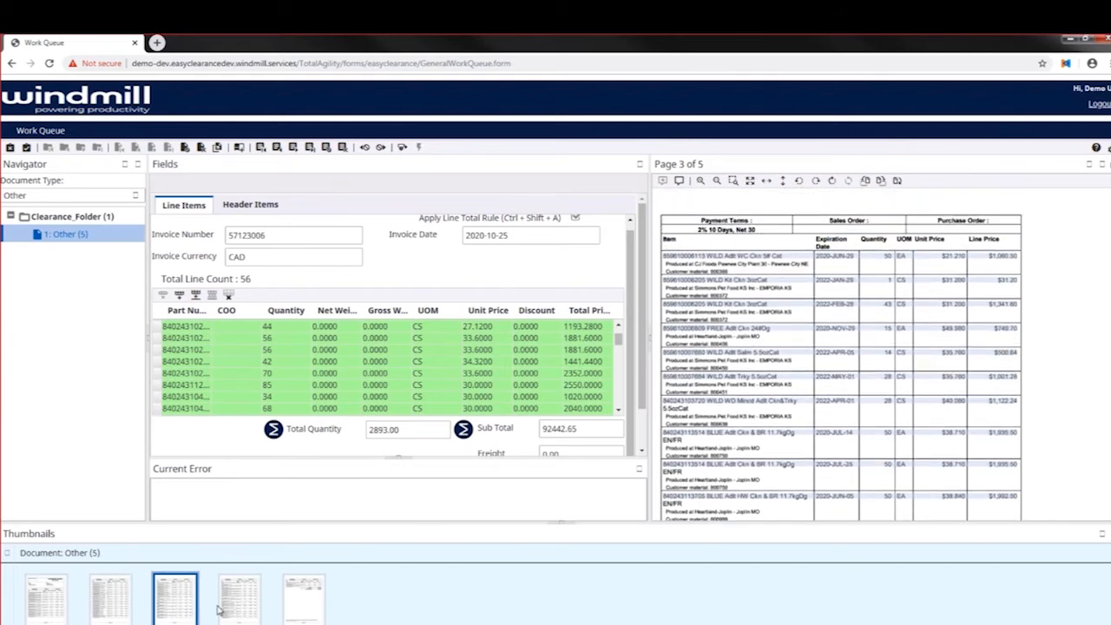
pyautogui.click(66, 610)
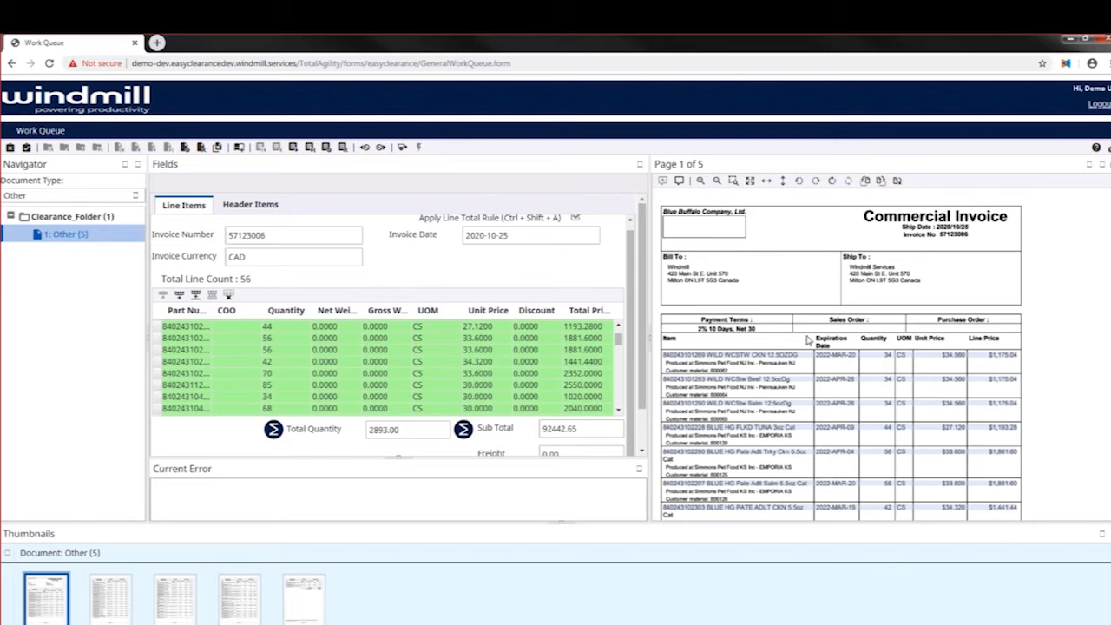
pyautogui.scroll(2, 821, 321)
pyautogui.scroll(1, 821, 321)
pyautogui.scroll(-2, 821, 325)
pyautogui.scroll(1, 821, 326)
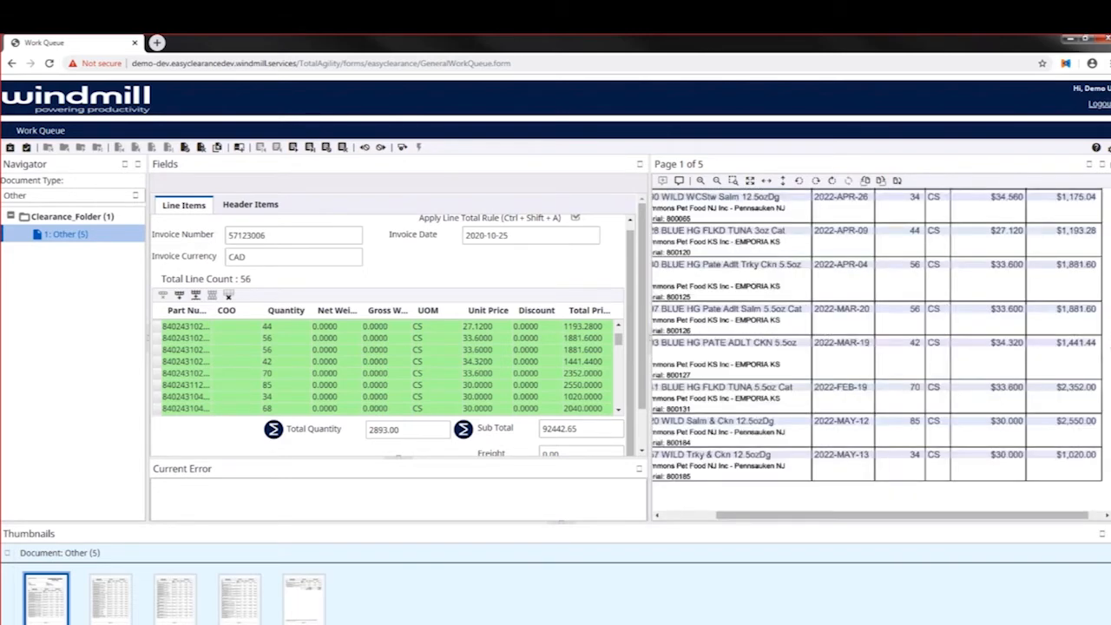
pyautogui.scroll(3, 1108, 257)
pyautogui.scroll(-2, 1061, 274)
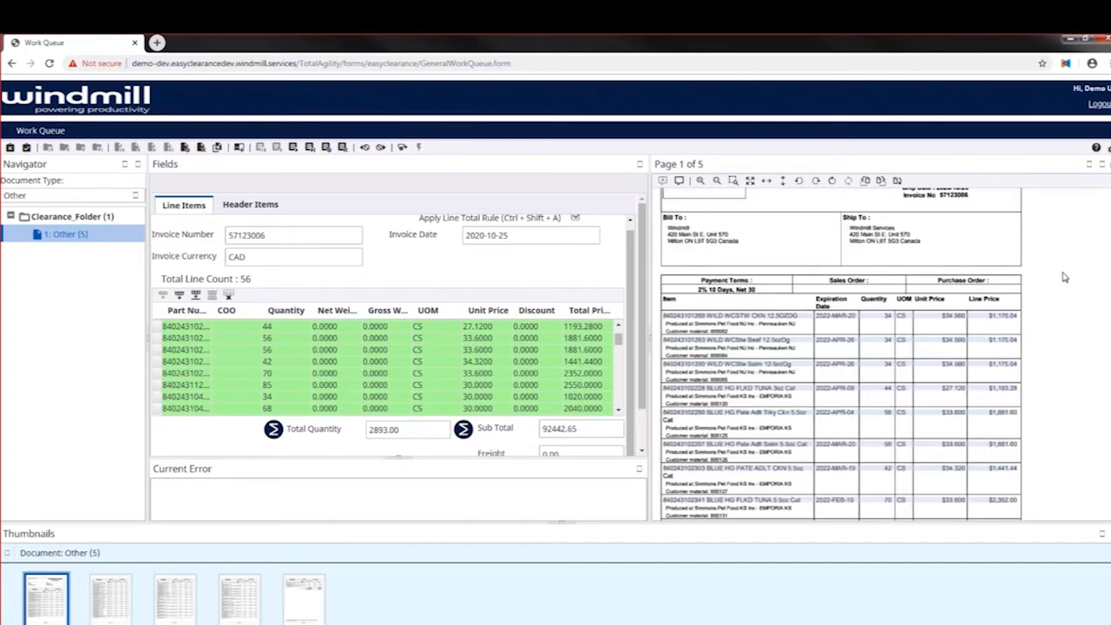
pyautogui.scroll(1, 785, 317)
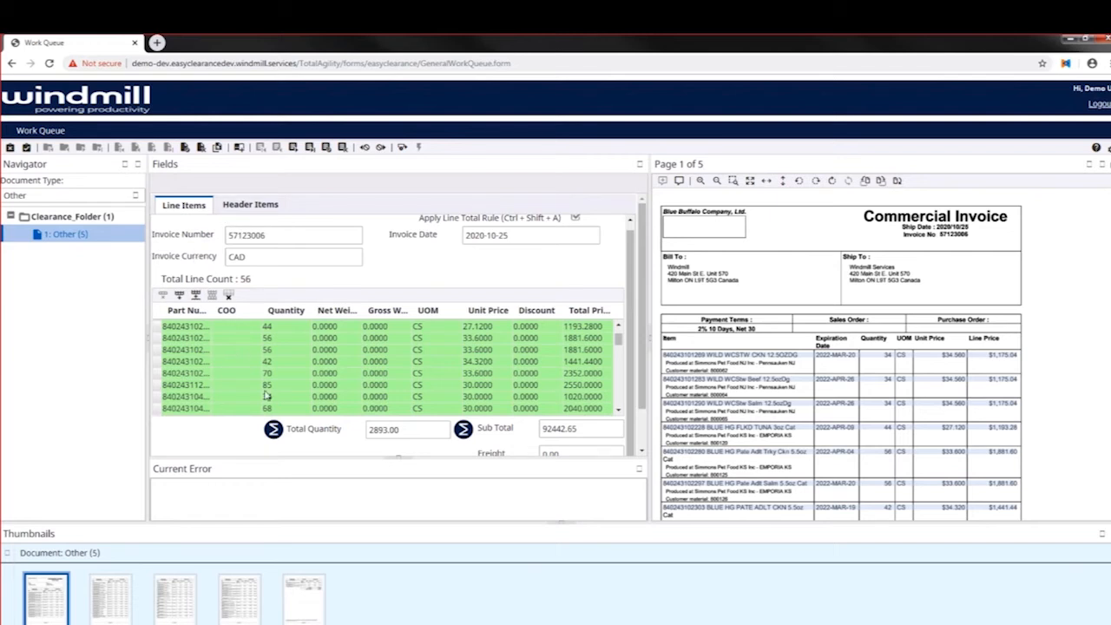
# Review the header items and compare the invoice number, invoice date and a line item's part number with the scanned invoice
pyautogui.click(259, 205)
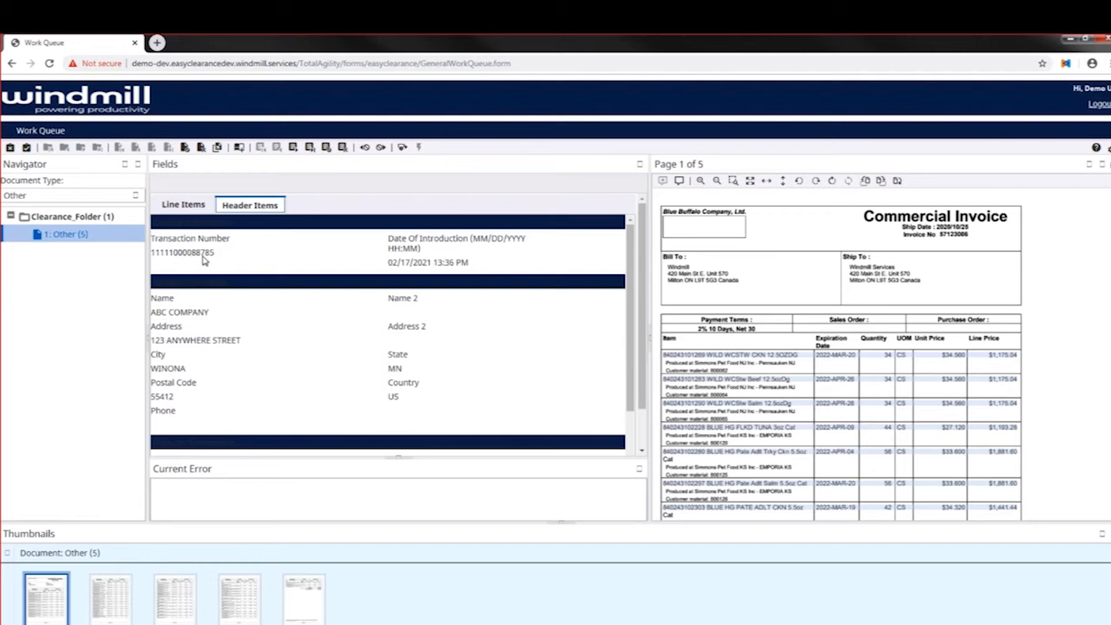
pyautogui.click(170, 208)
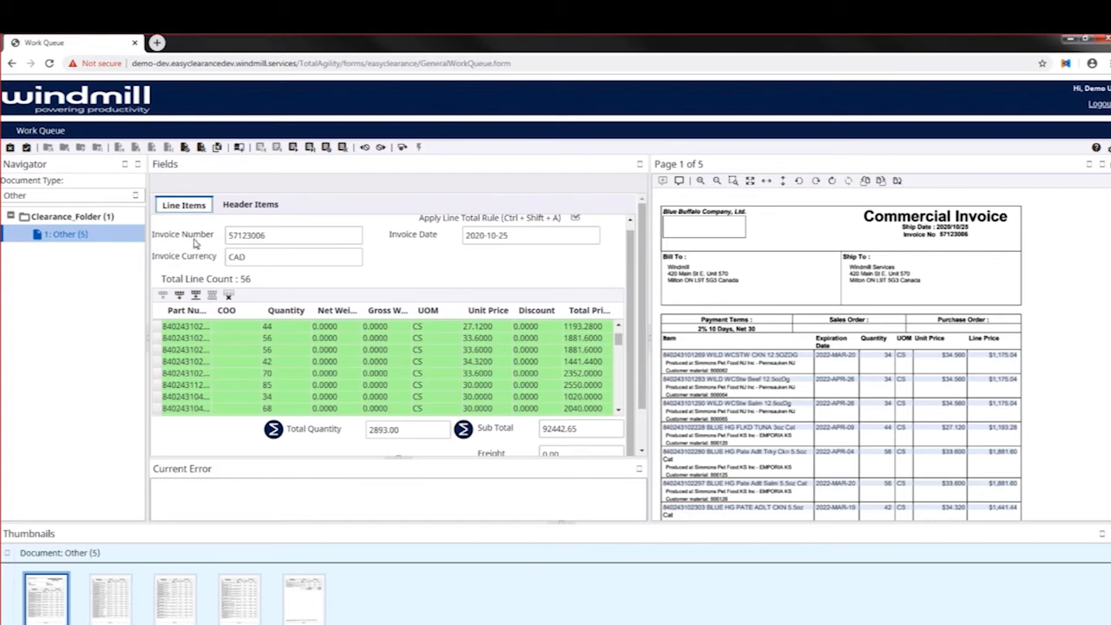
pyautogui.click(266, 231)
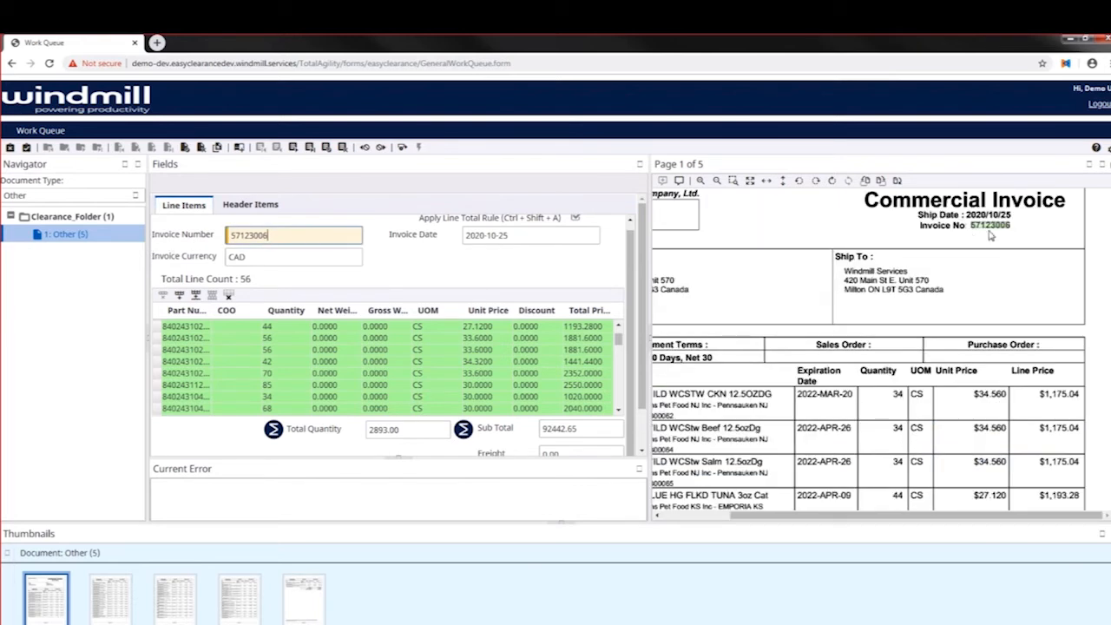
pyautogui.click(519, 237)
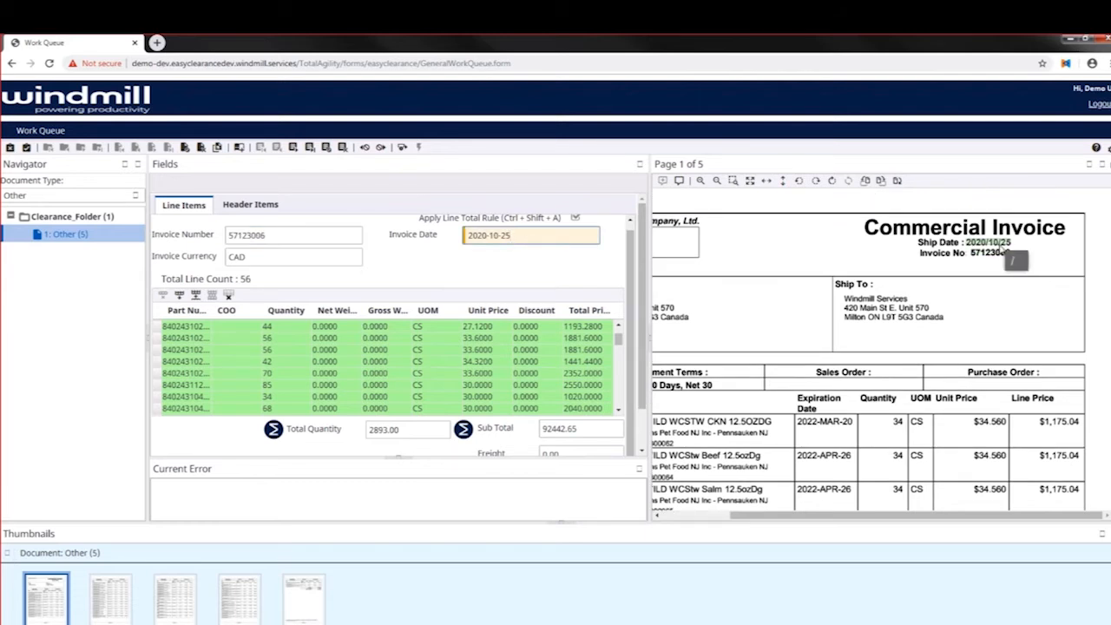
pyautogui.click(184, 328)
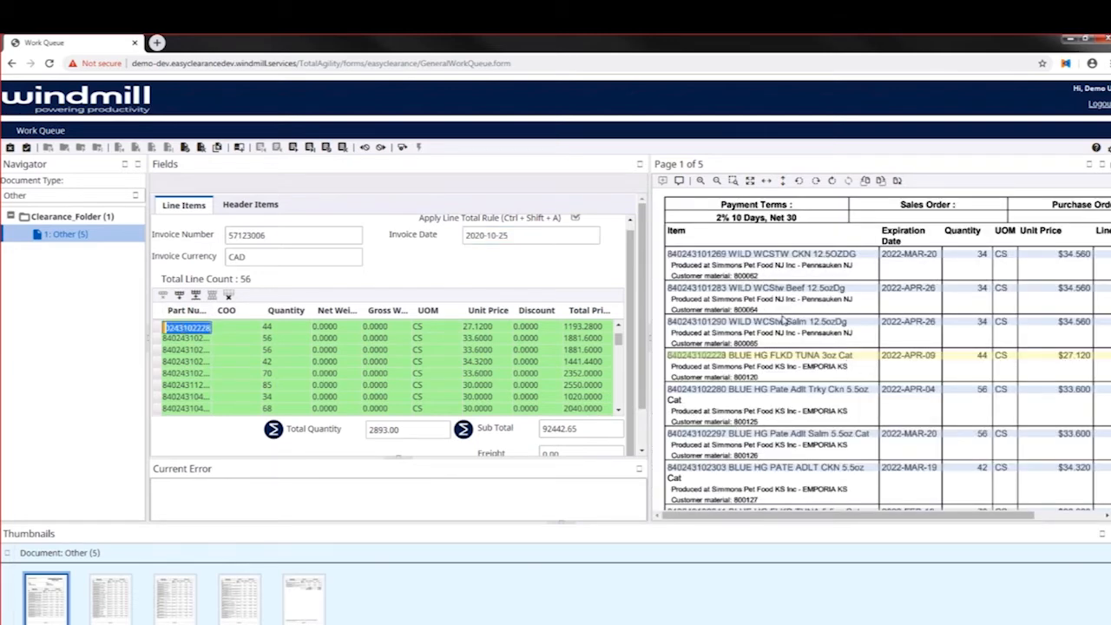
pyautogui.scroll(-2, 789, 324)
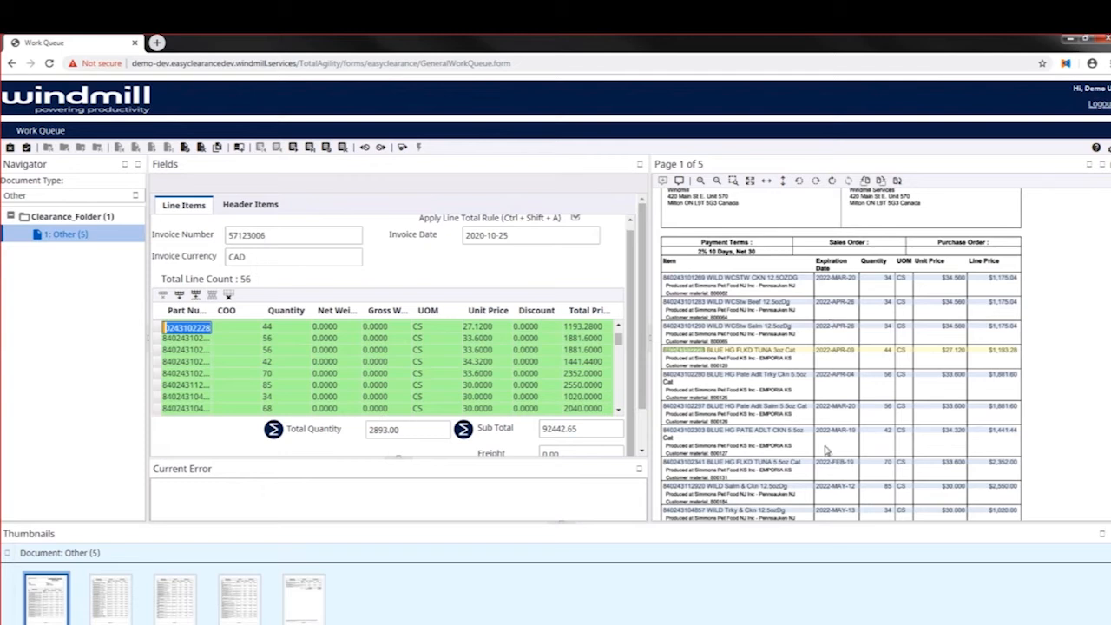
# Check the extracted line items against invoice pages 2 and 5, and return to page 1
pyautogui.click(127, 595)
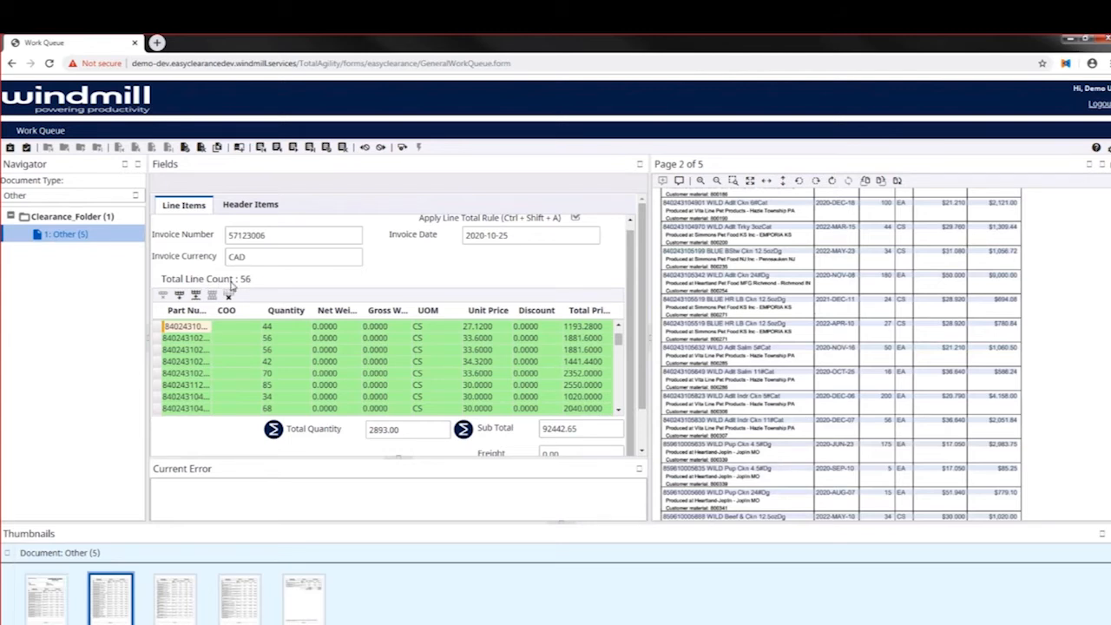
pyautogui.click(303, 599)
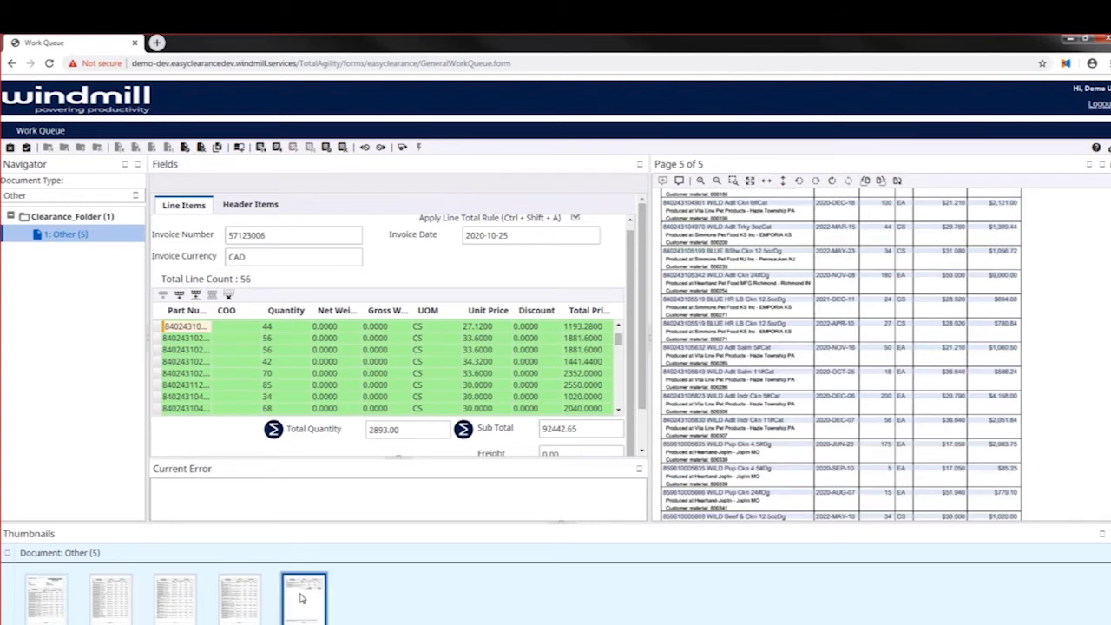
pyautogui.scroll(3, 725, 275)
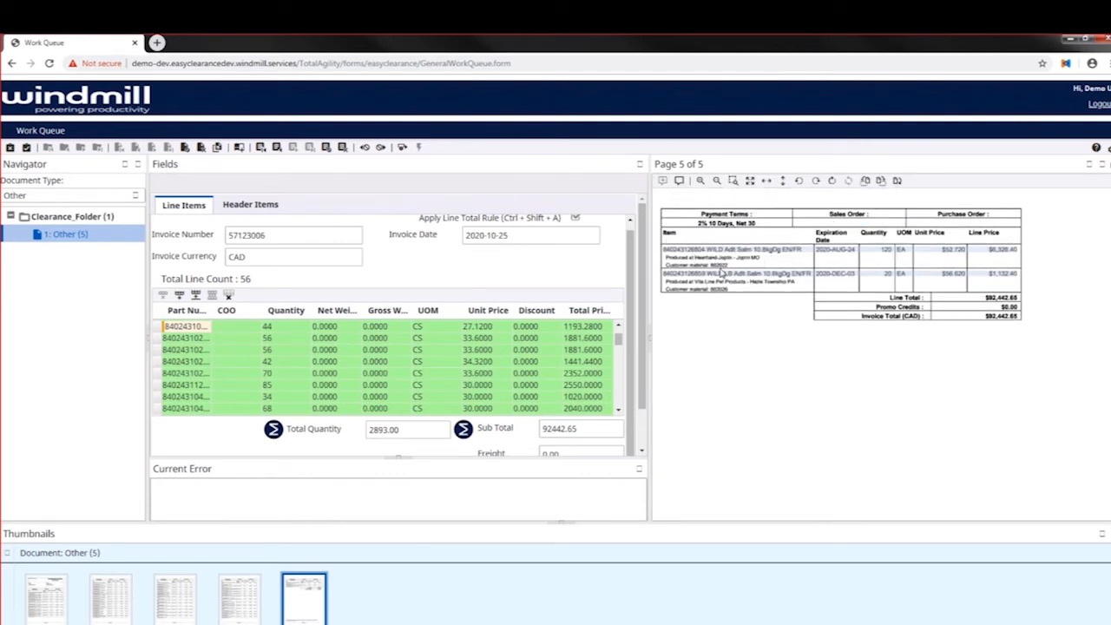
pyautogui.click(54, 589)
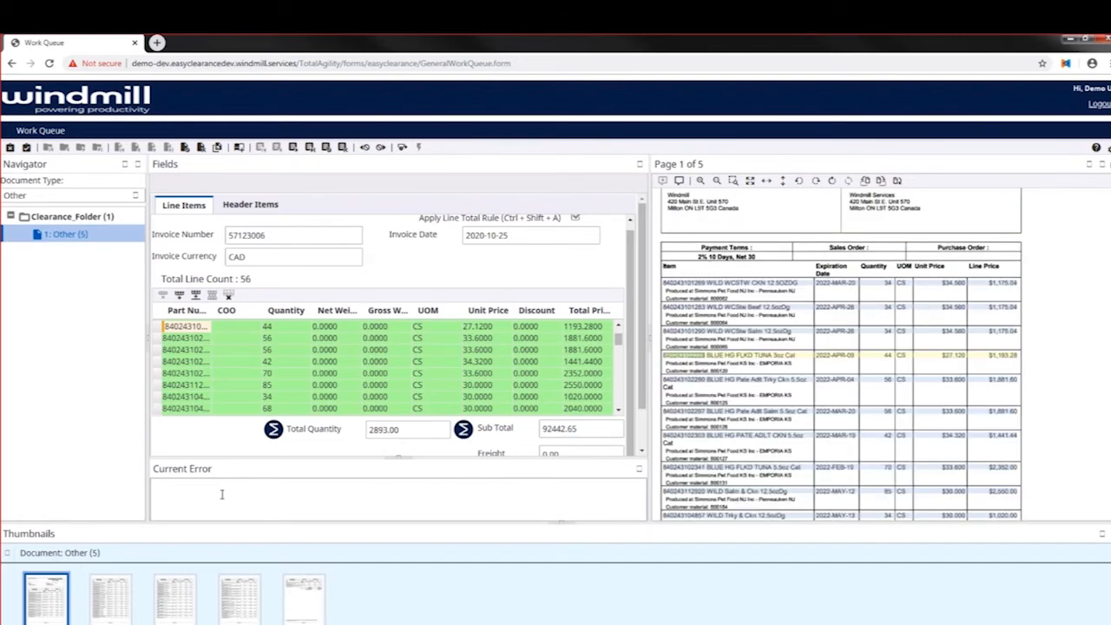
pyautogui.click(227, 296)
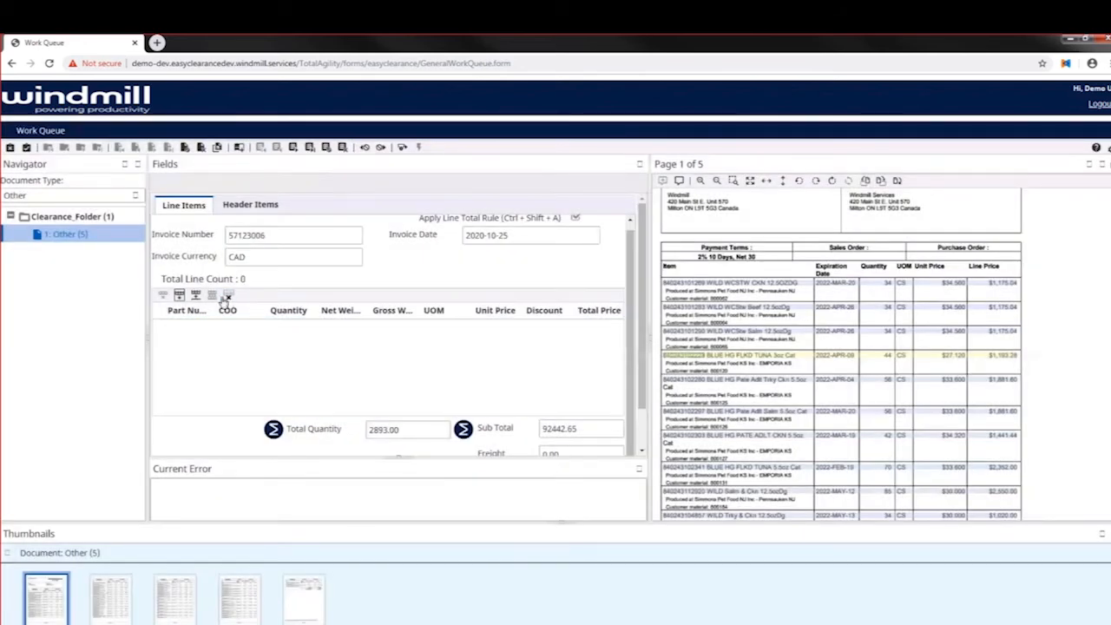
pyautogui.click(180, 296)
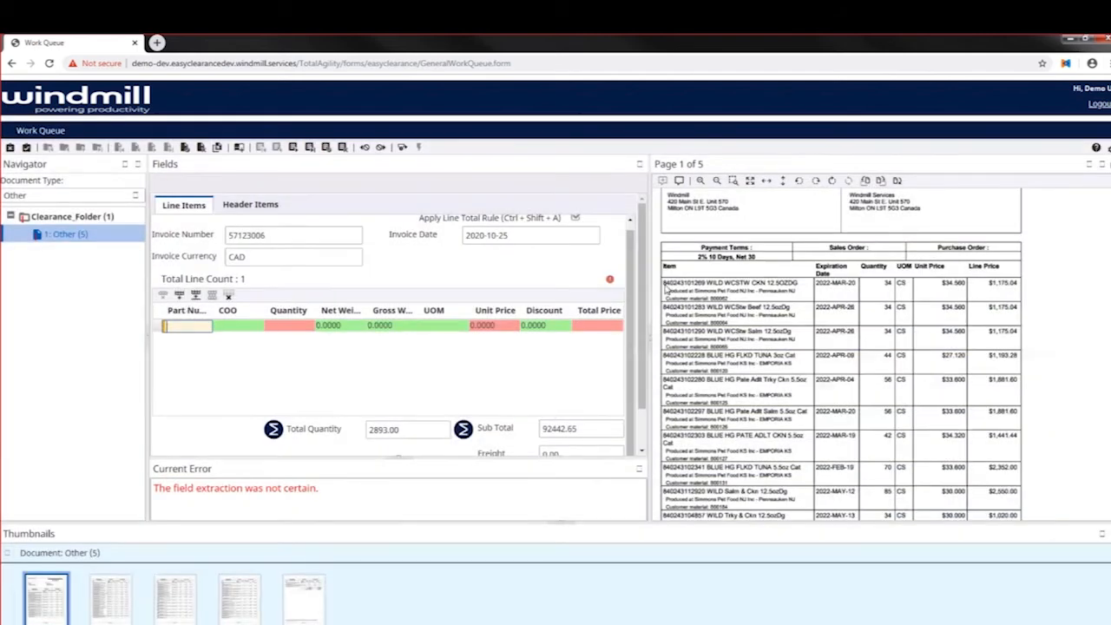
pyautogui.click(671, 285)
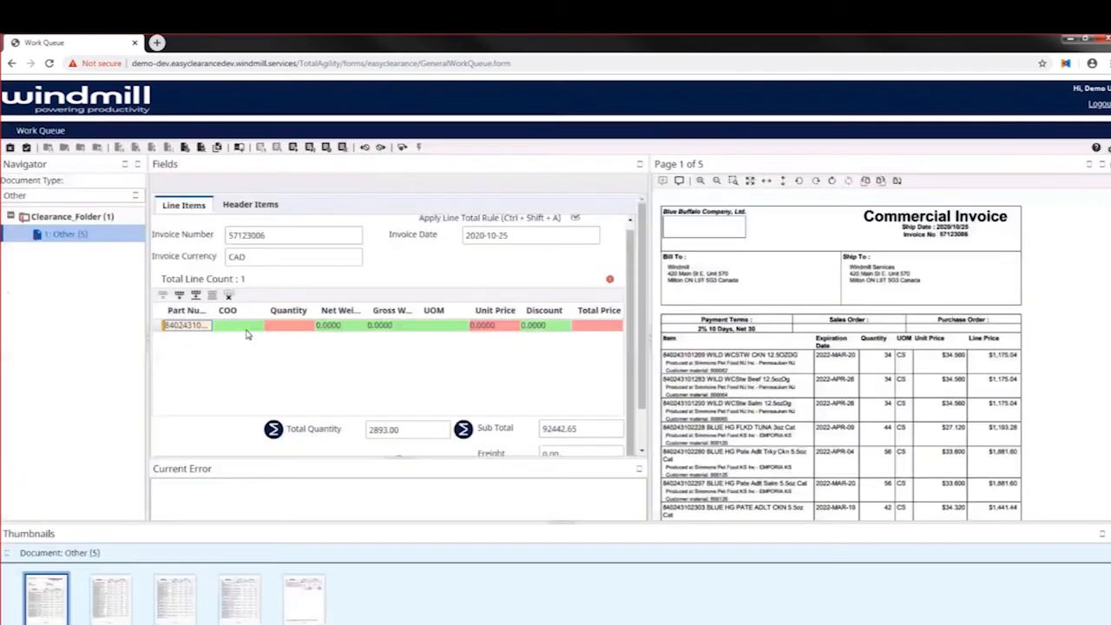
# Fill the new row from the first invoice line with quantity 34, UOM CS, unit price 34.560 and total price $1,175.04
pyautogui.click(253, 326)
pyautogui.click(290, 327)
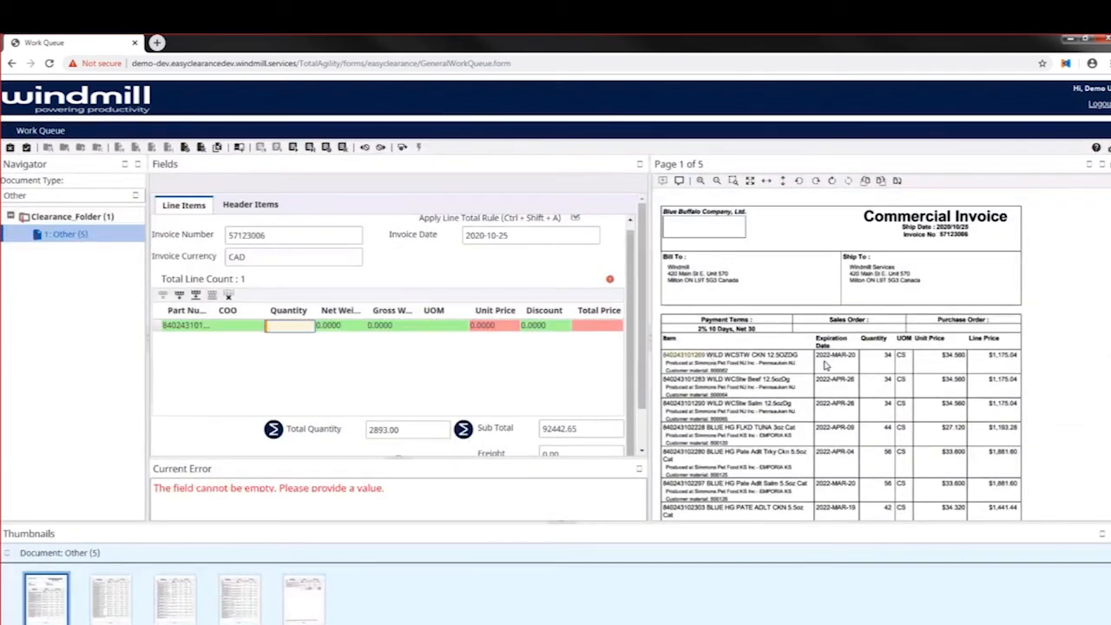
pyautogui.click(889, 354)
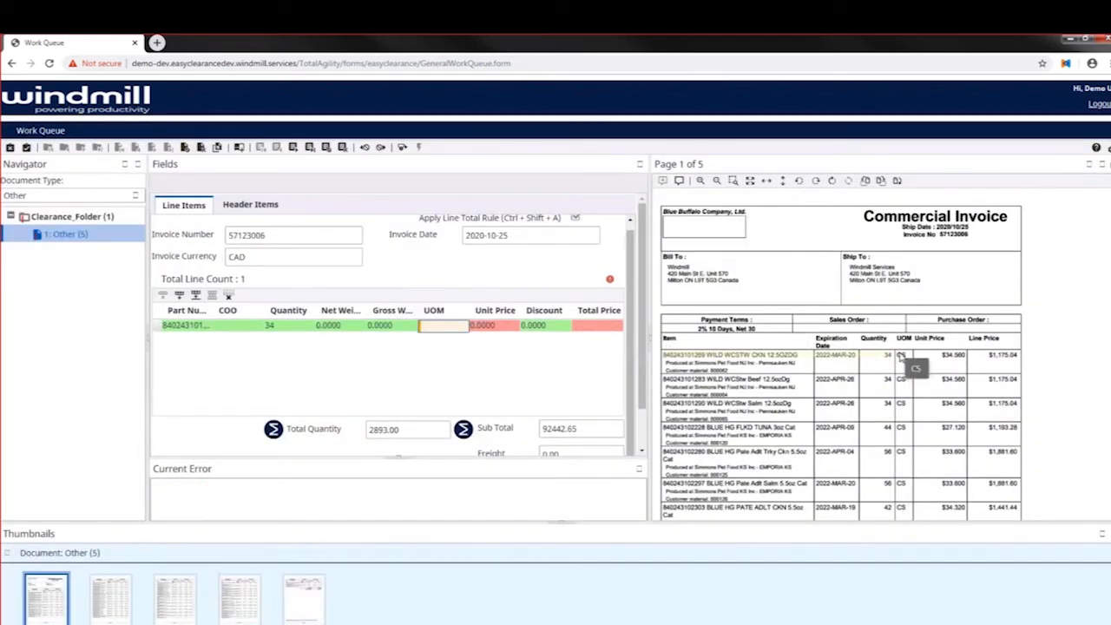
pyautogui.click(901, 355)
pyautogui.click(953, 355)
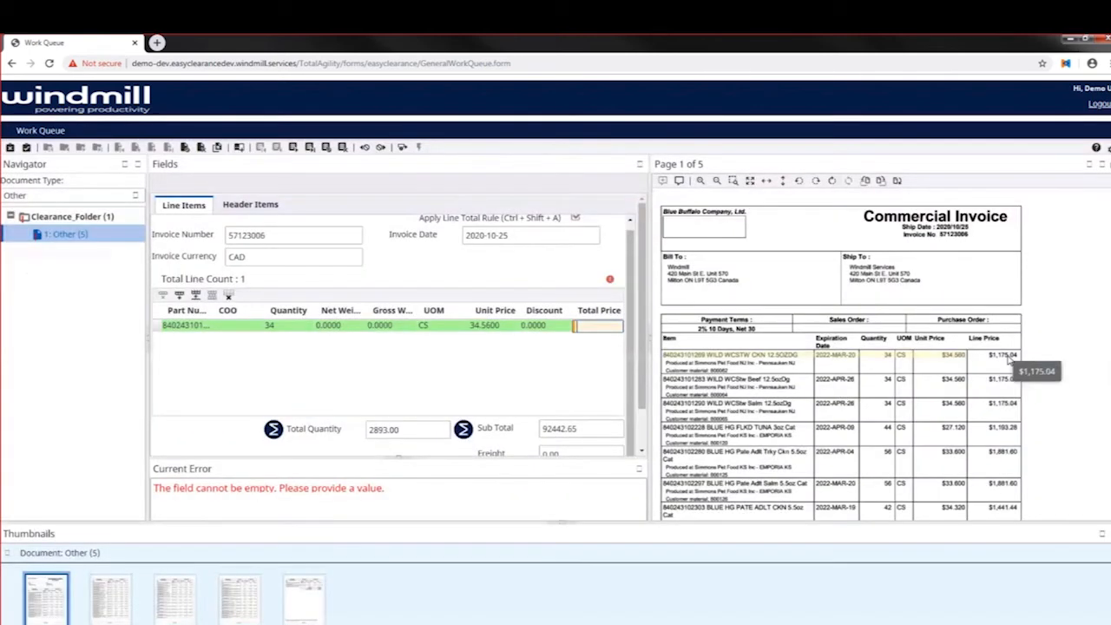
pyautogui.click(1009, 361)
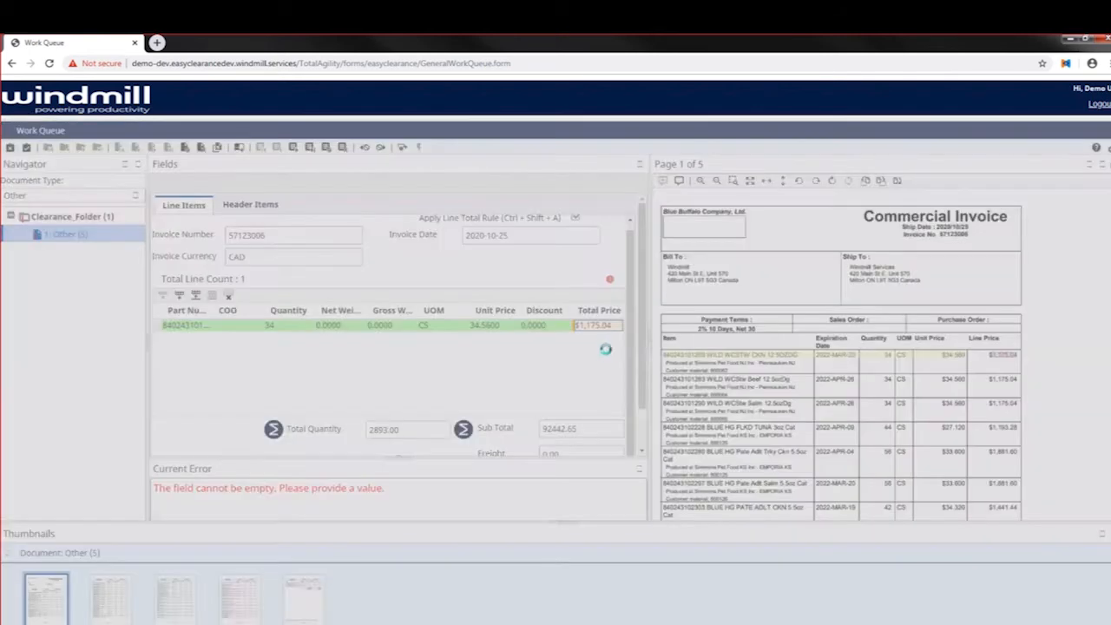
pyautogui.click(591, 395)
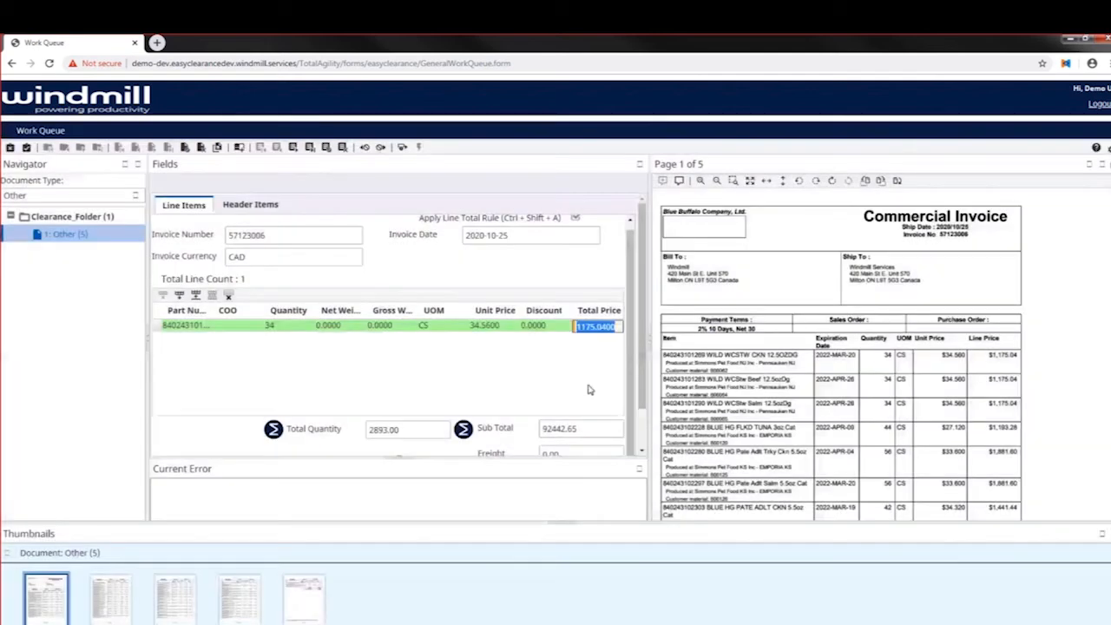
# Auto-extract the remaining line items using the completed row as the sample, and decline to complete the activity
pyautogui.click(160, 327)
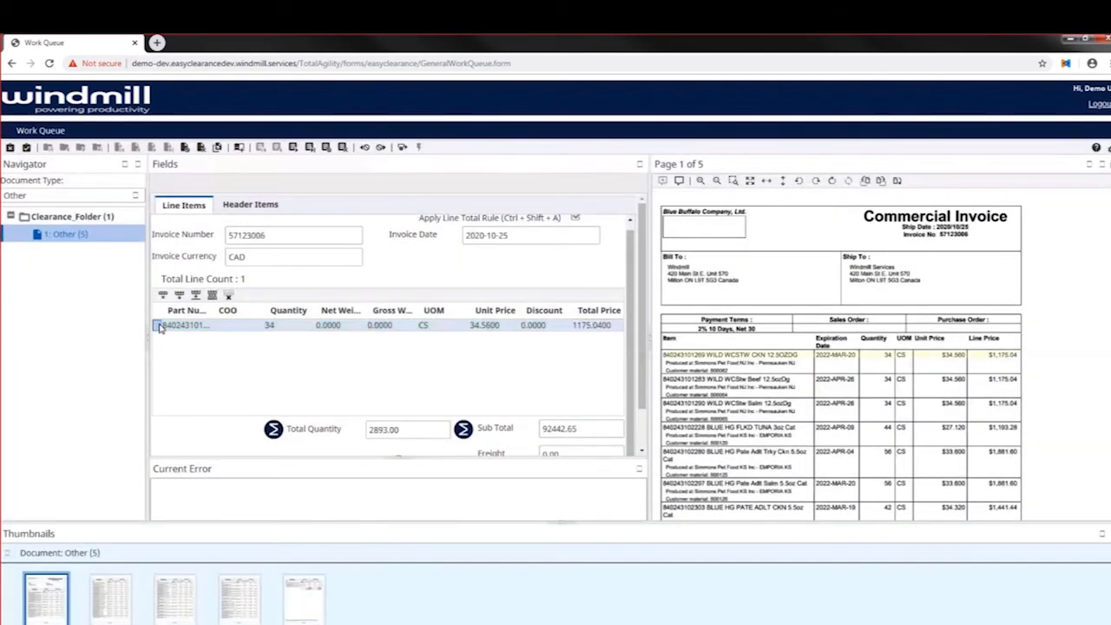
pyautogui.click(212, 298)
pyautogui.click(214, 300)
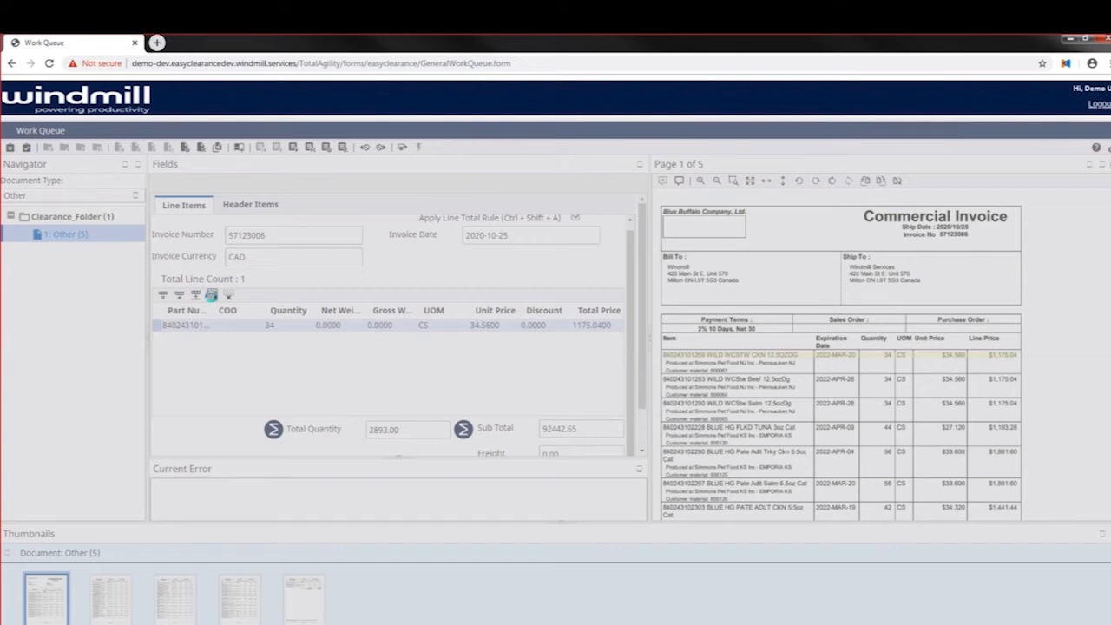
pyautogui.click(212, 298)
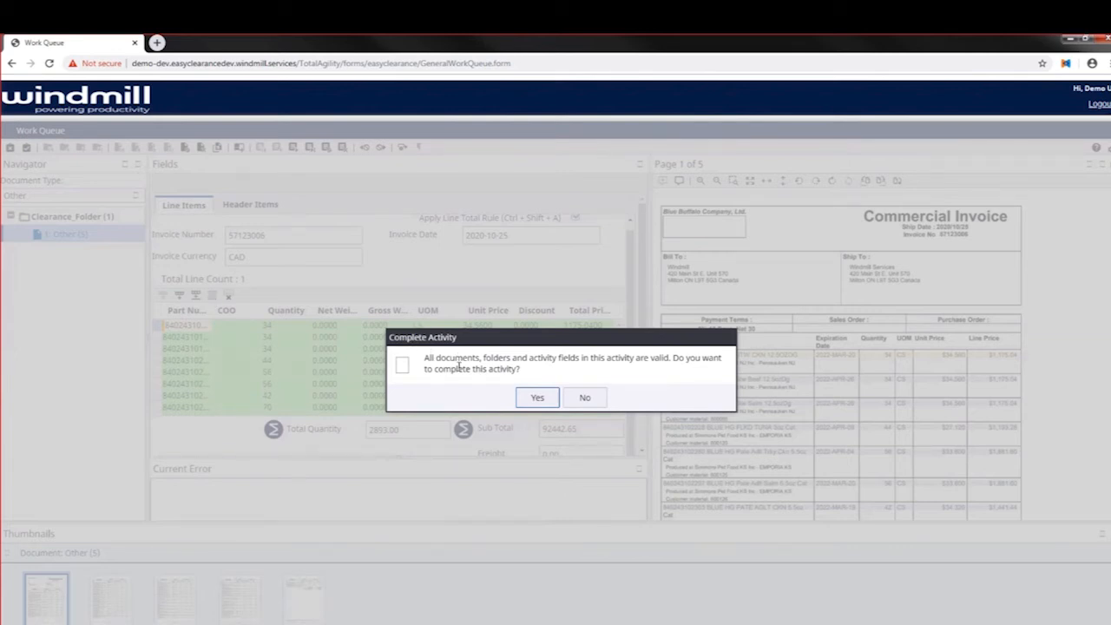
pyautogui.click(599, 402)
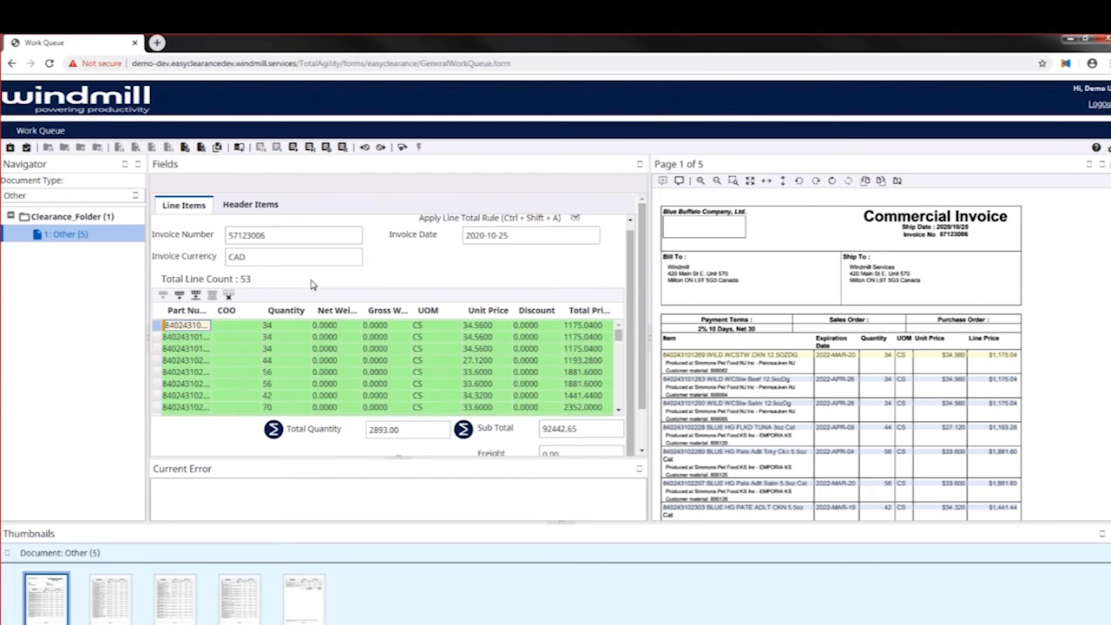
# Review the end of the line item table and compare the total amount with the invoice total on the scan
pyautogui.scroll(-3, 382, 330)
pyautogui.scroll(-10, 437, 345)
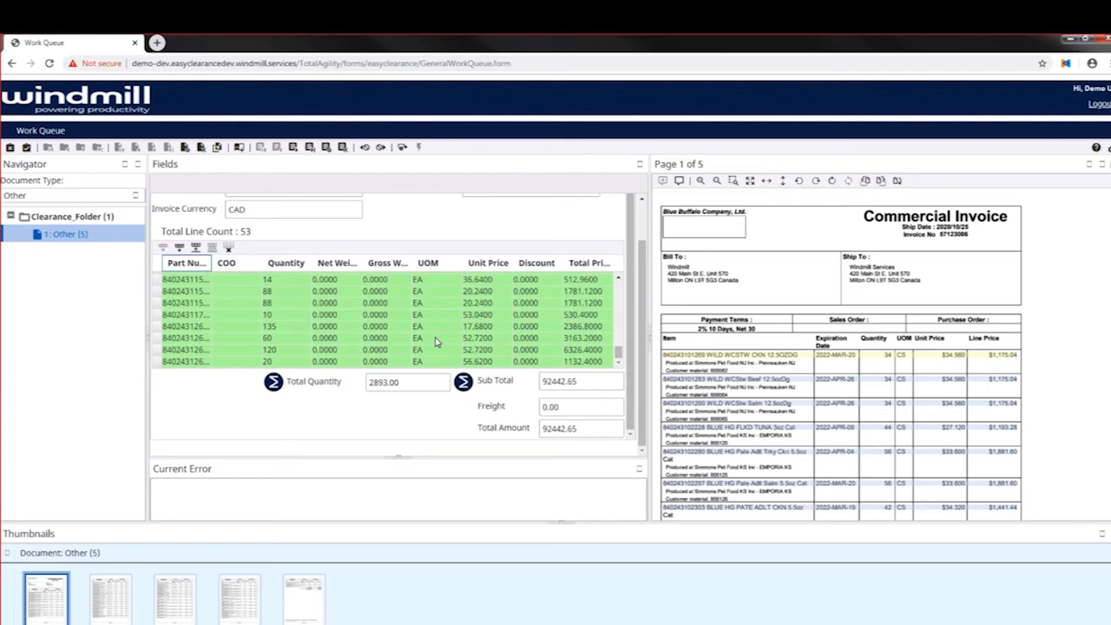
pyautogui.click(579, 427)
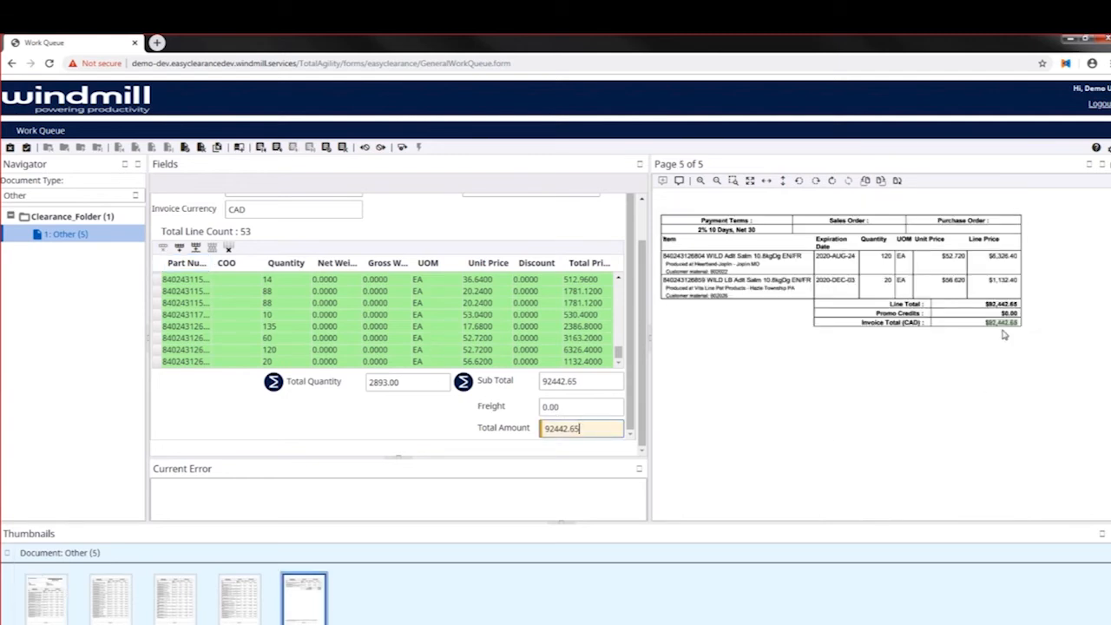
# Compare the sub total and the quantity of a line item near the table's end with the scanned invoice
pyautogui.click(587, 380)
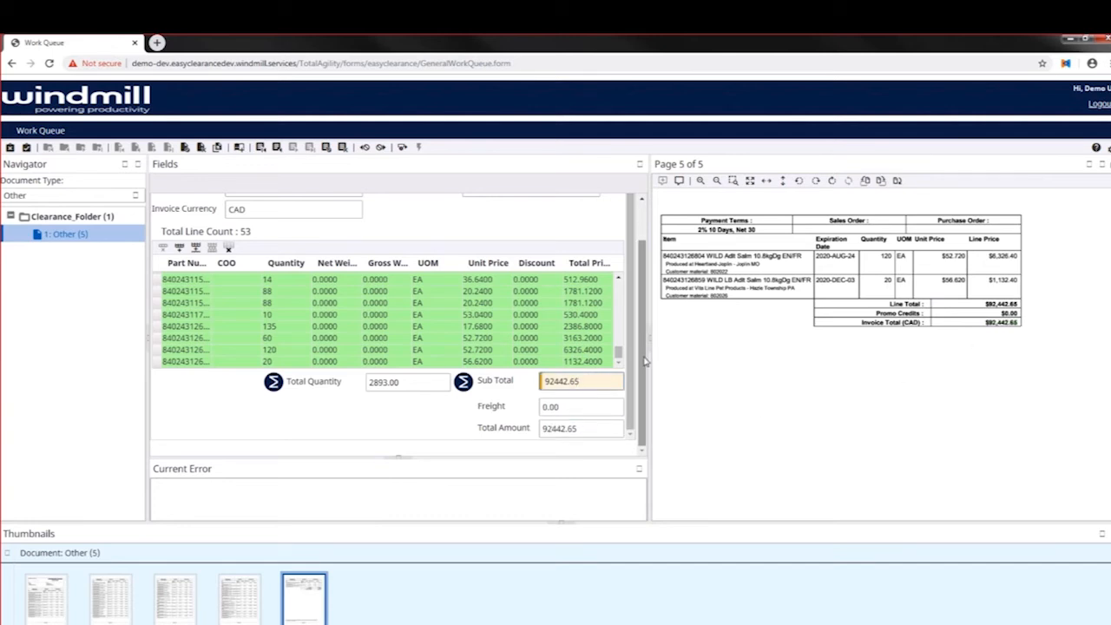
pyautogui.scroll(1, 646, 363)
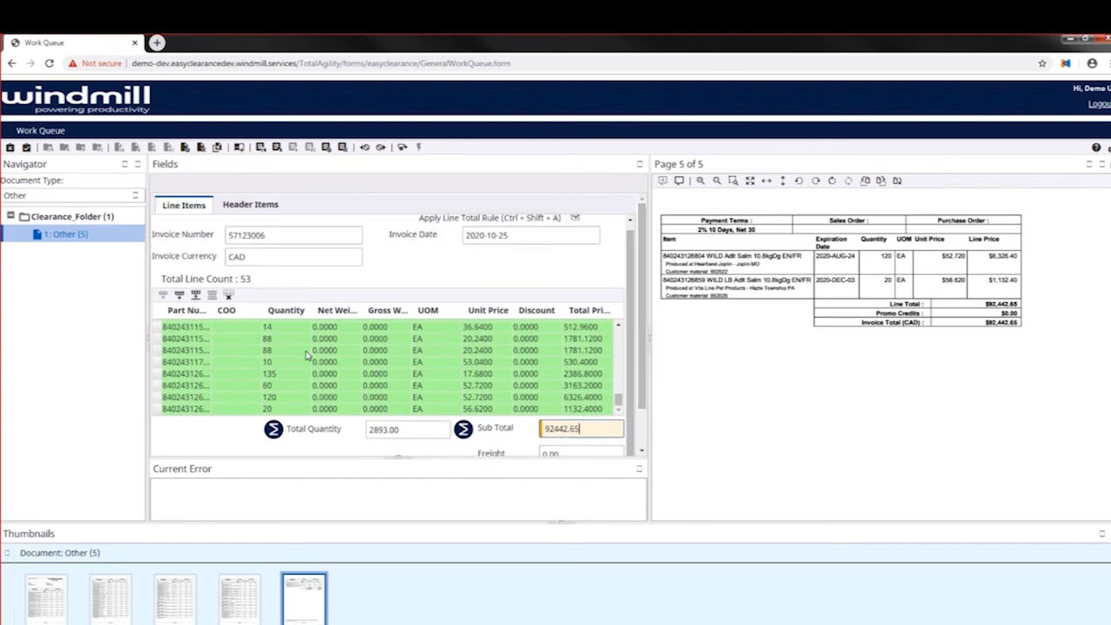
pyautogui.click(274, 351)
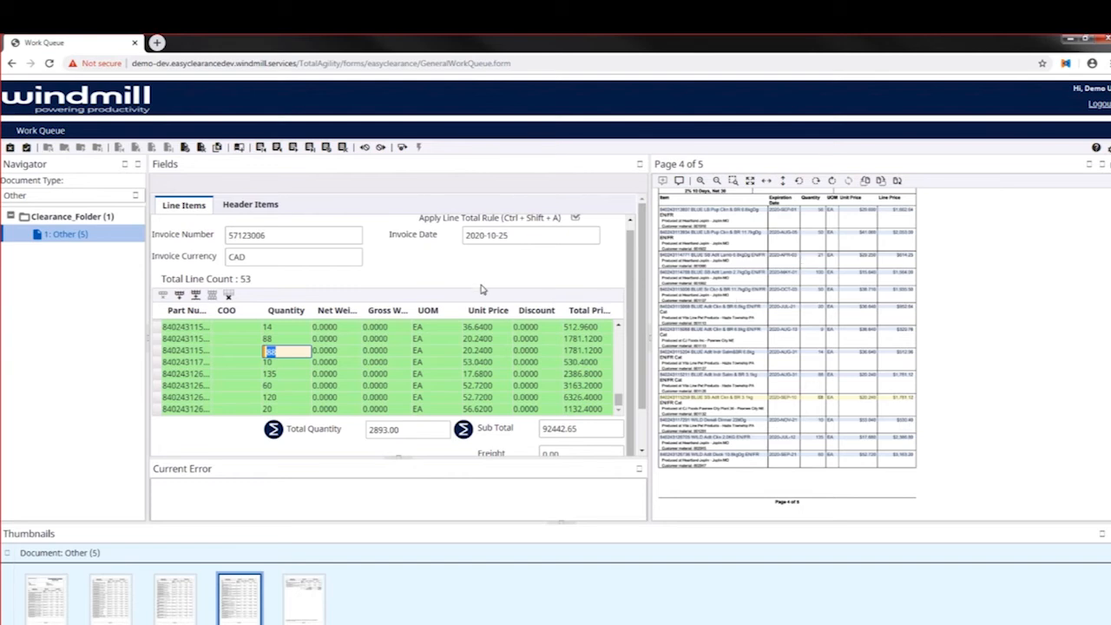
# Select the validated invoice document for online learning and complete its validation activity
pyautogui.click(240, 152)
pyautogui.click(26, 149)
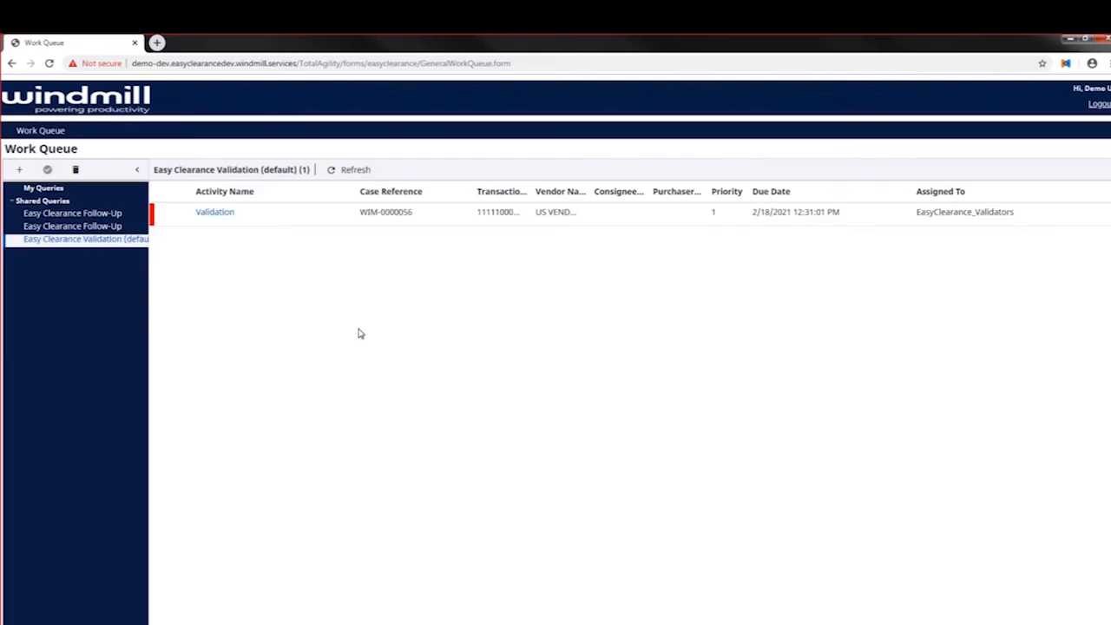
# Open the remaining Validation activity in the Easy Clearance Validation queue and decline to complete it immediately
pyautogui.click(213, 215)
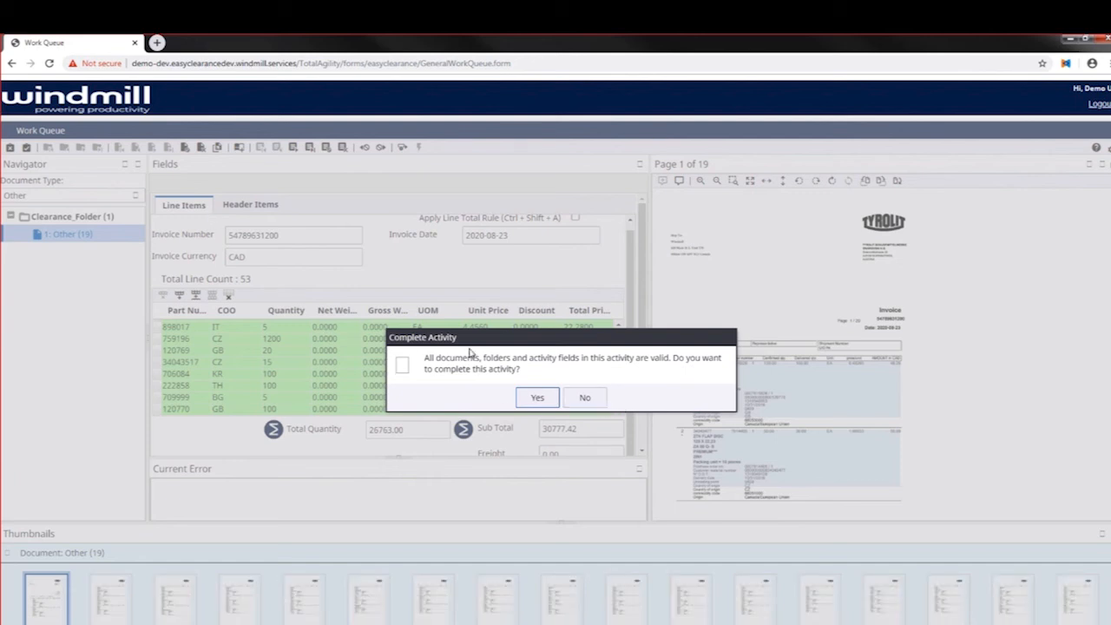
pyautogui.click(586, 400)
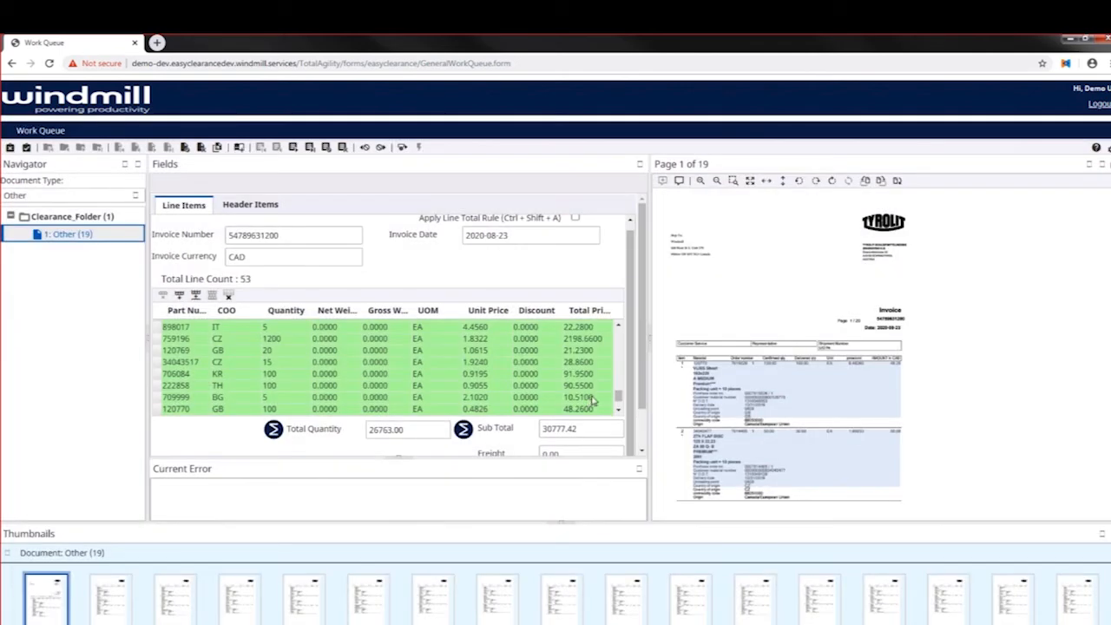
# Examine page 1 of the Tyrolit invoice and compare the invoice number and invoice date with the scan
pyautogui.scroll(-1, 784, 326)
pyautogui.scroll(3, 784, 323)
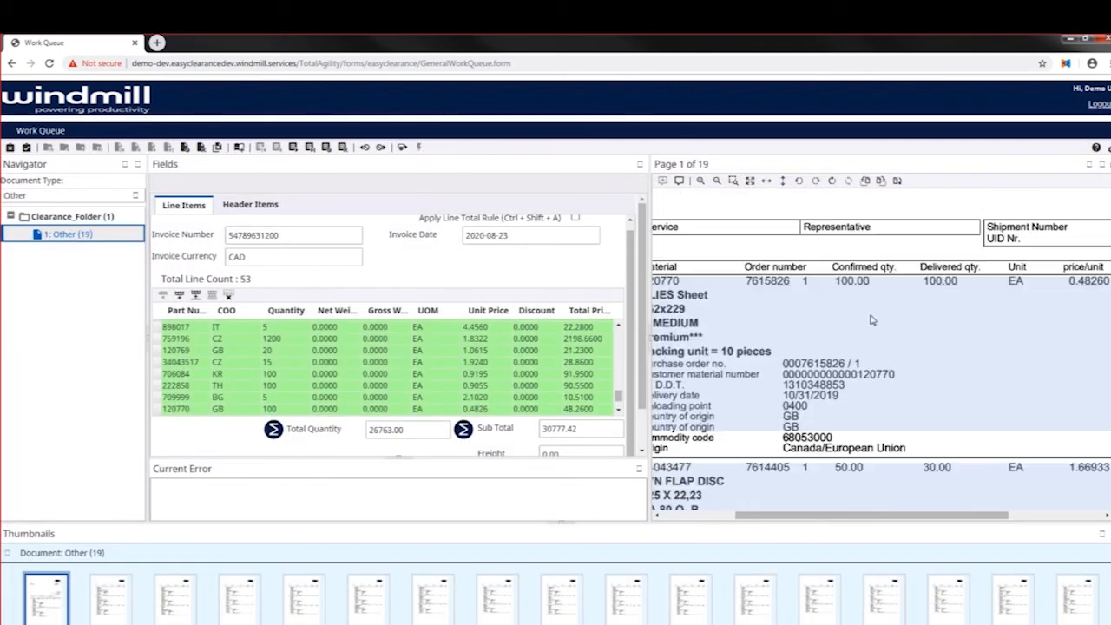
pyautogui.scroll(-2, 868, 320)
pyautogui.scroll(2, 1060, 273)
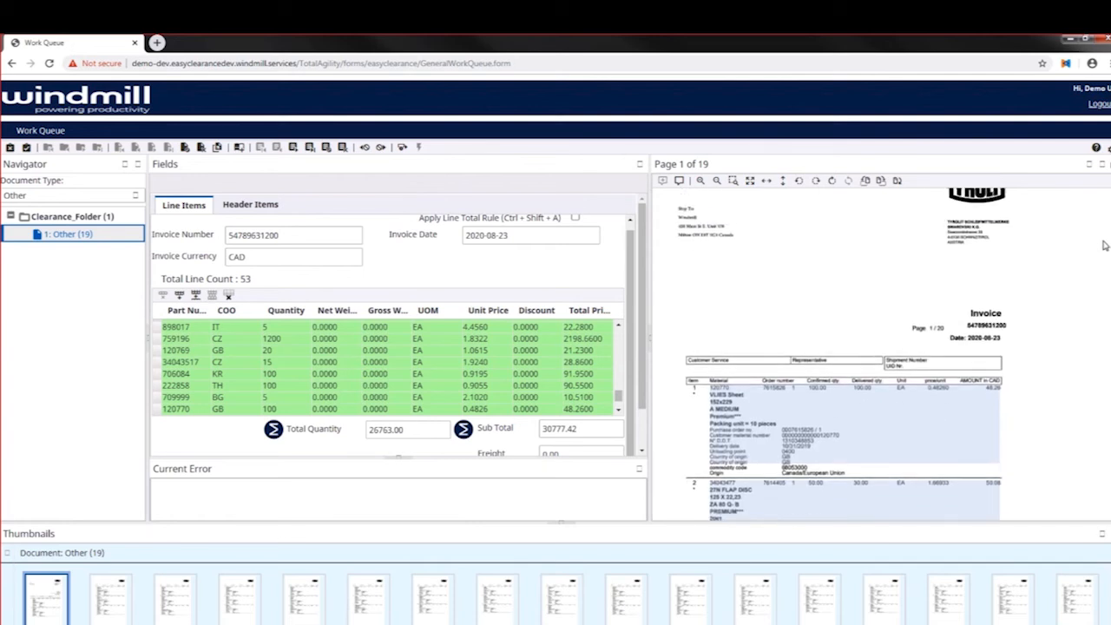
pyautogui.click(291, 235)
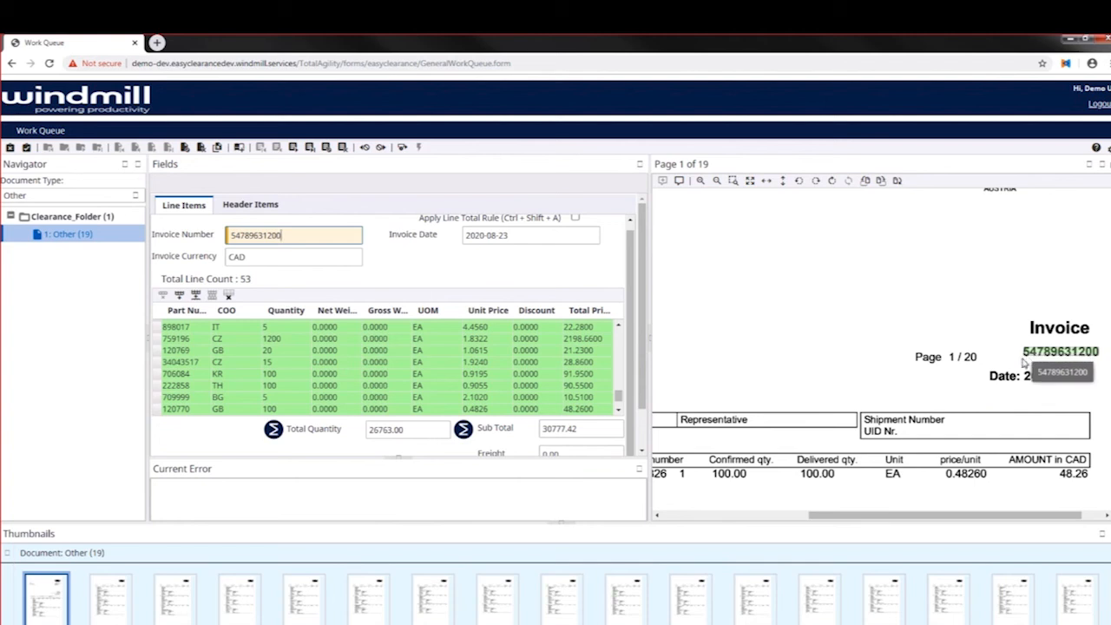
pyautogui.click(486, 241)
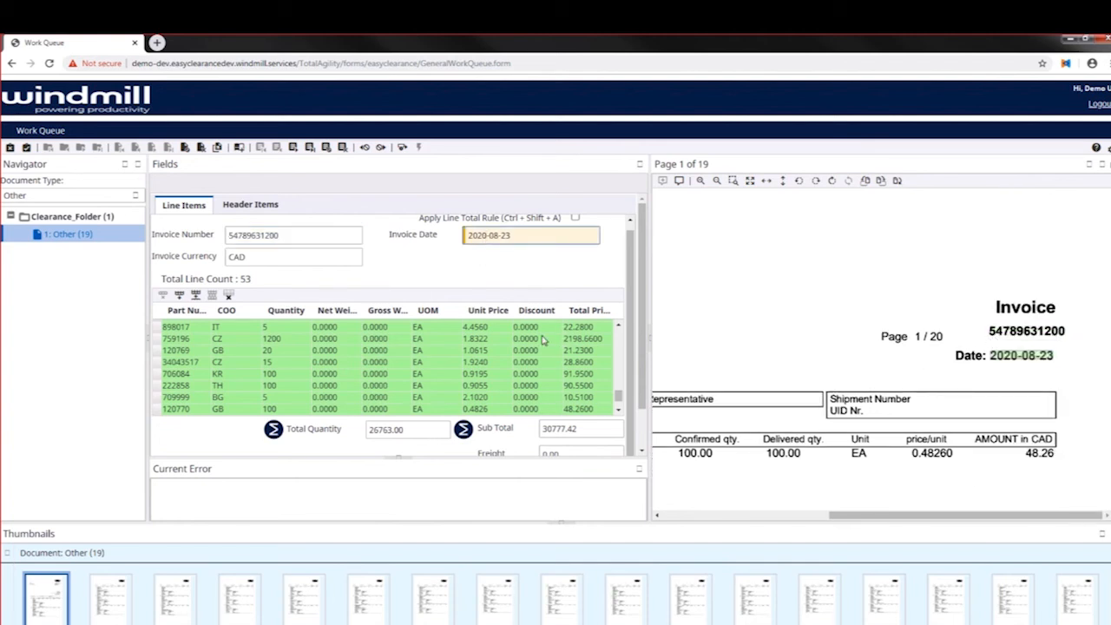
# Compare part number 898017 and the first line item's part number, country of origin, quantity, unit price and total price with the scan
pyautogui.click(178, 328)
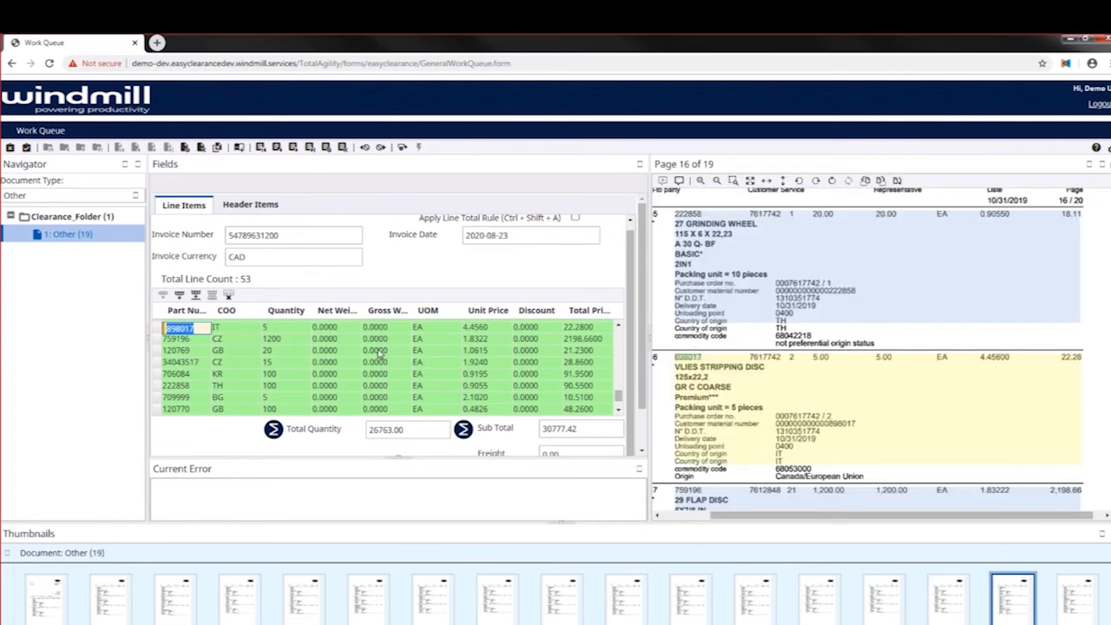
pyautogui.click(619, 397)
pyautogui.click(193, 329)
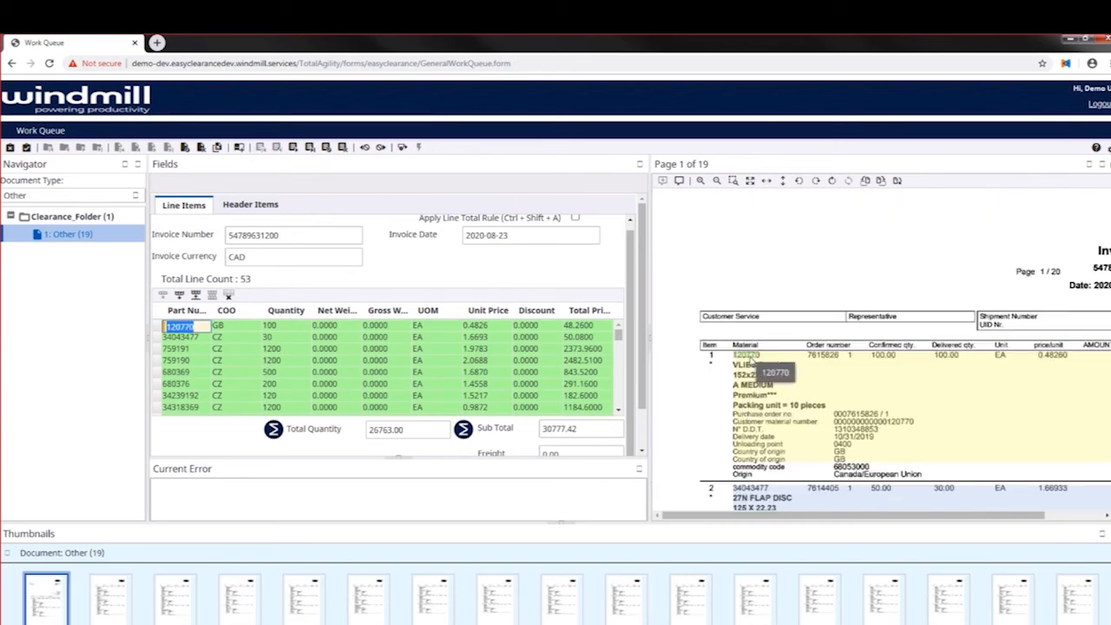
pyautogui.click(228, 327)
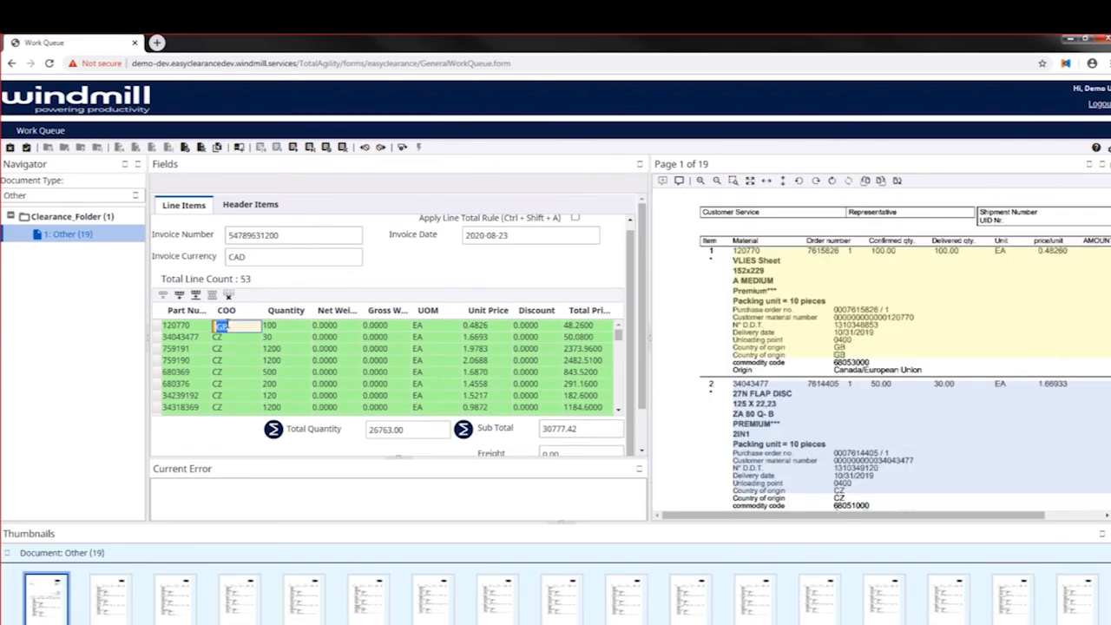
pyautogui.click(271, 327)
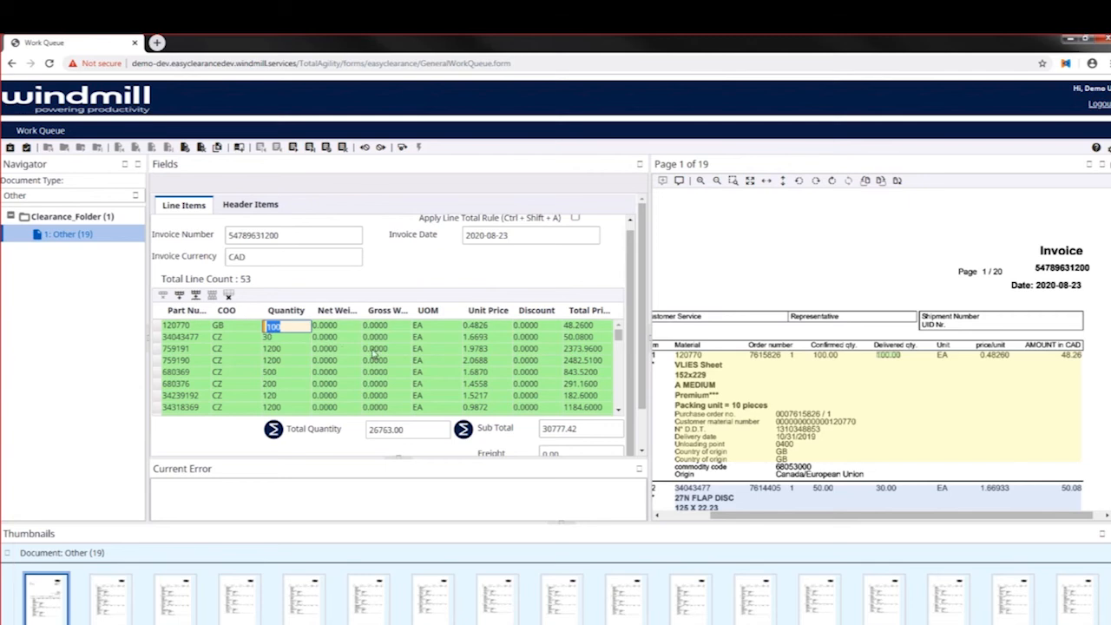
pyautogui.click(418, 327)
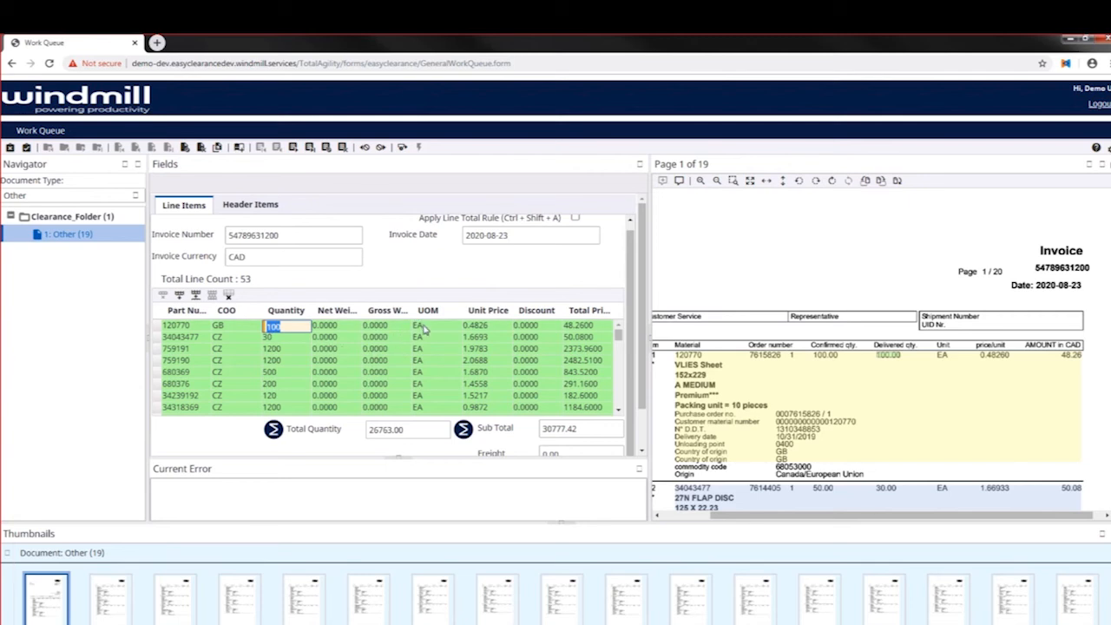
pyautogui.click(502, 334)
pyautogui.click(599, 335)
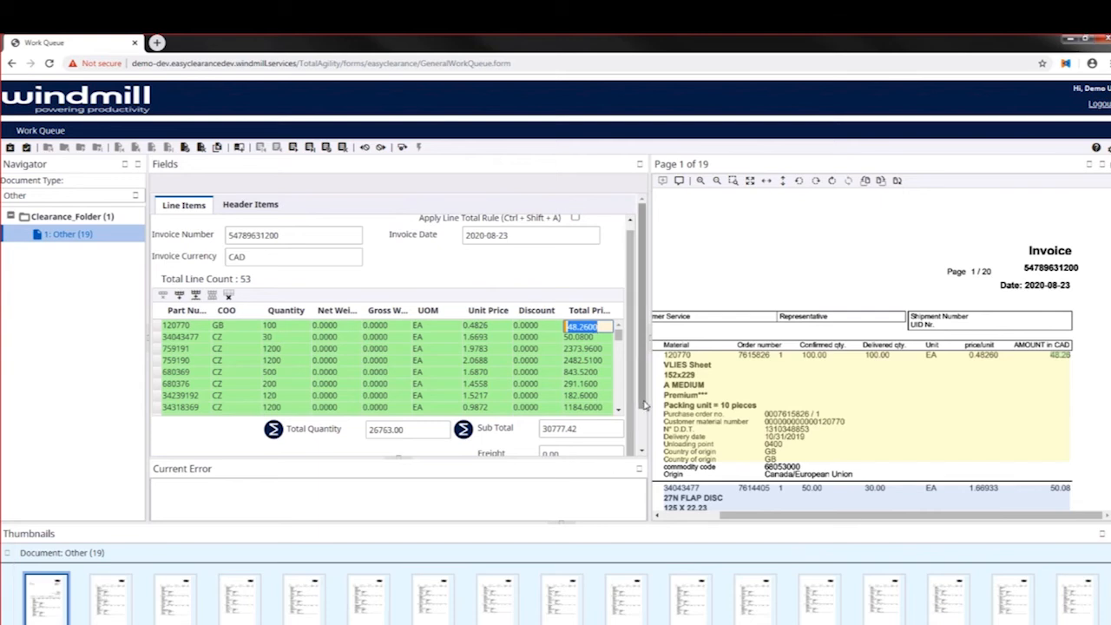
# Compare the total amount field with the total on the last page of the scanned invoice
pyautogui.moveTo(646, 405); pyautogui.dragTo(643, 444)
pyautogui.click(597, 427)
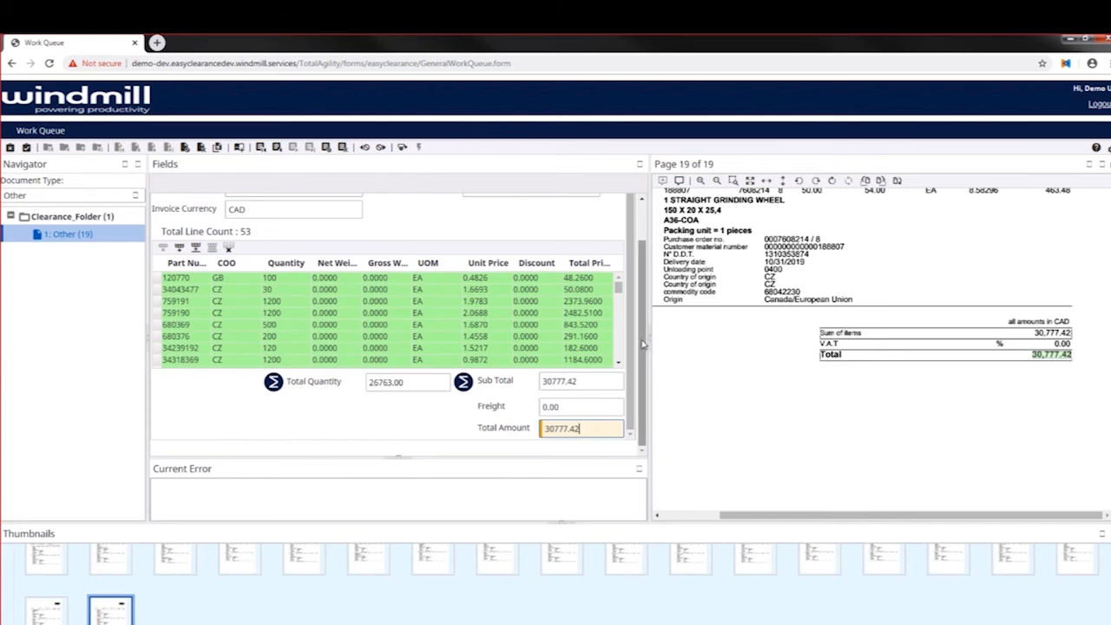
pyautogui.moveTo(647, 348); pyautogui.dragTo(628, 298)
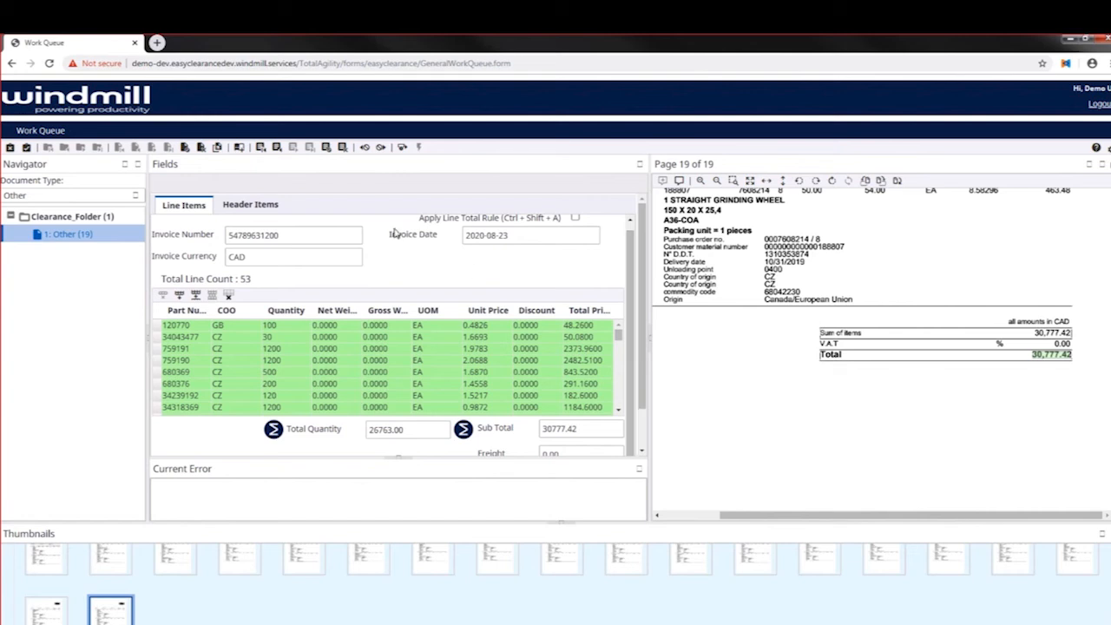
# Select the Tyrolit invoice document for online learning and complete its validation activity
pyautogui.click(239, 148)
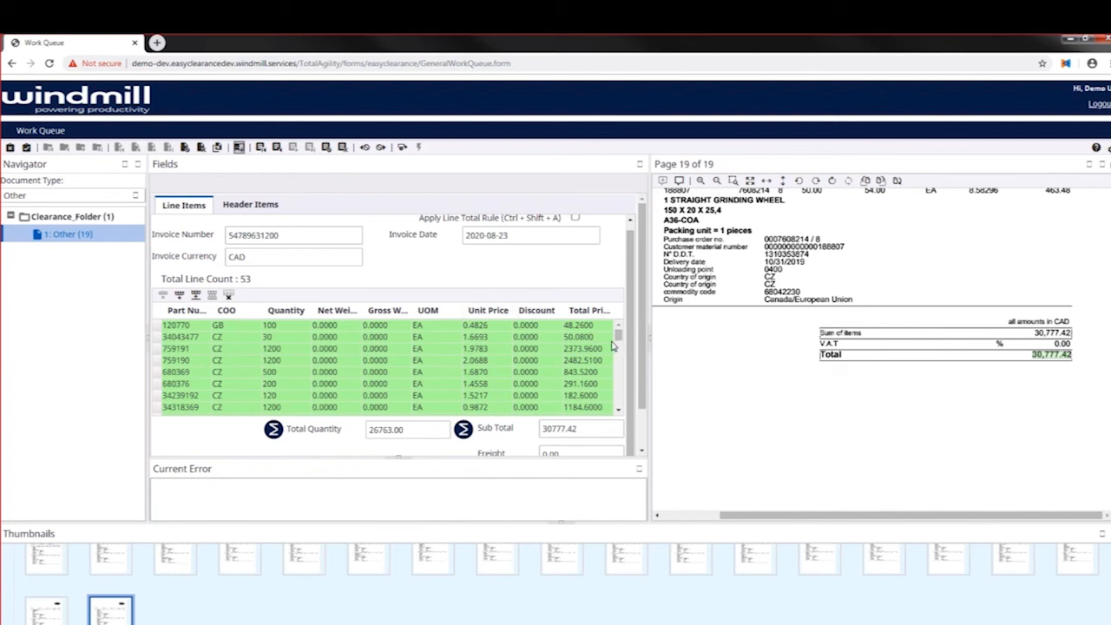
pyautogui.click(29, 151)
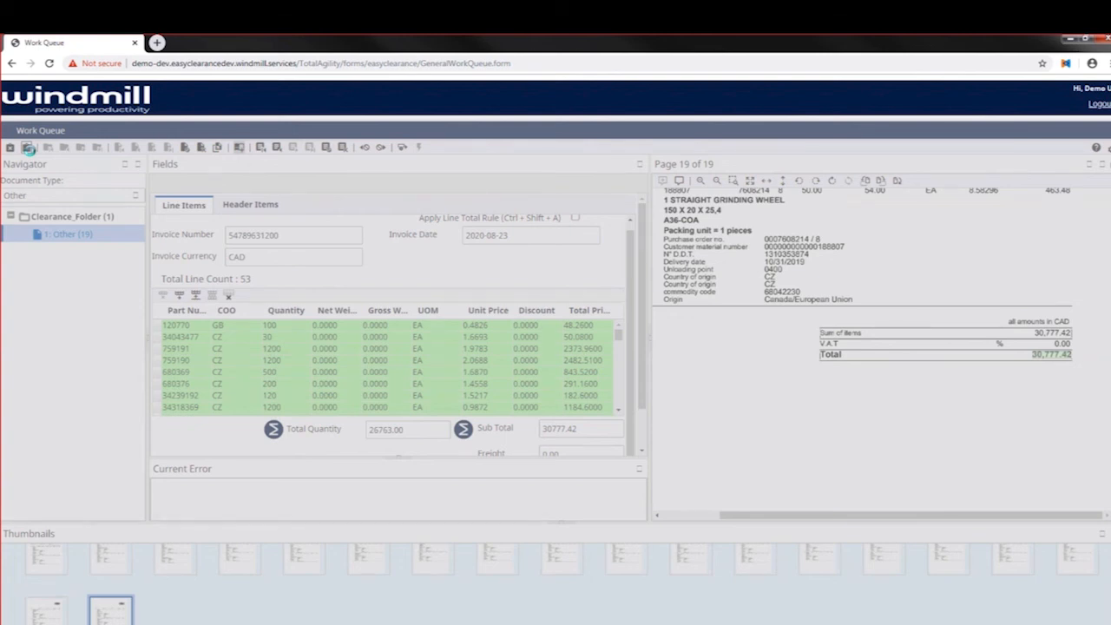
pyautogui.click(27, 148)
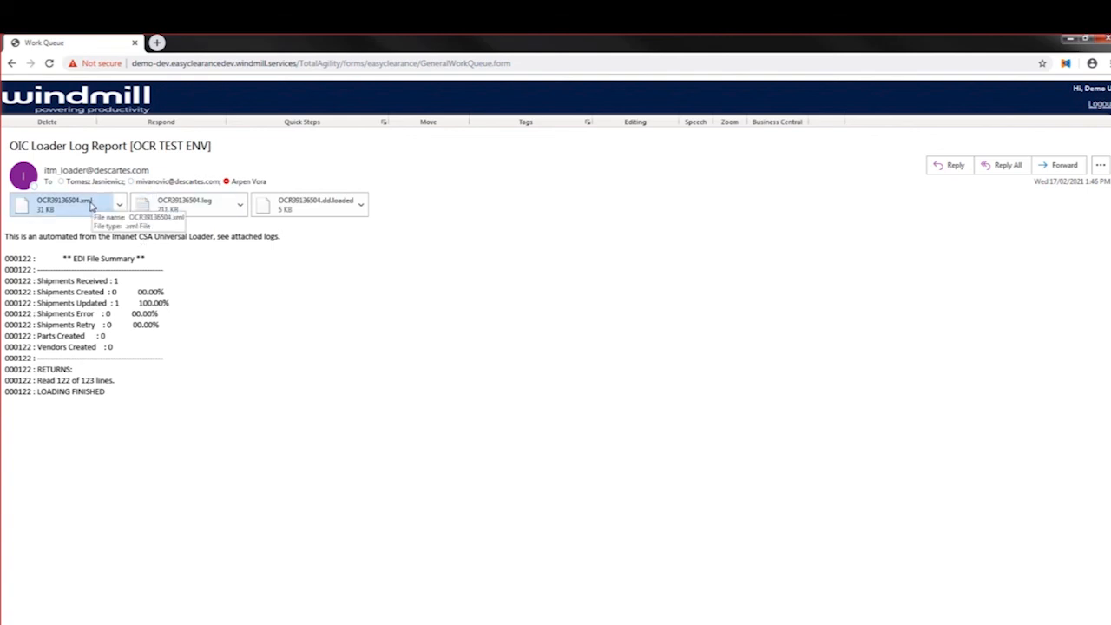
# Open the OCR39136504.xml attachment of the loader log report e-mail and review its customs entry, vendor and invoice line data
pyautogui.click(91, 205)
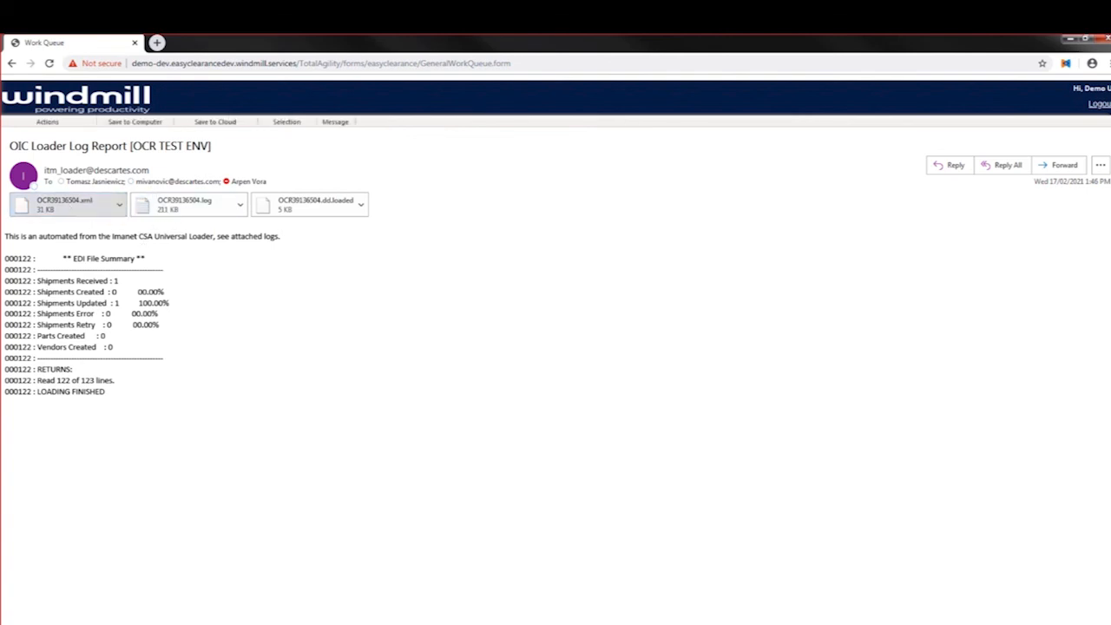
pyautogui.moveTo(1, 157); pyautogui.dragTo(680, 124)
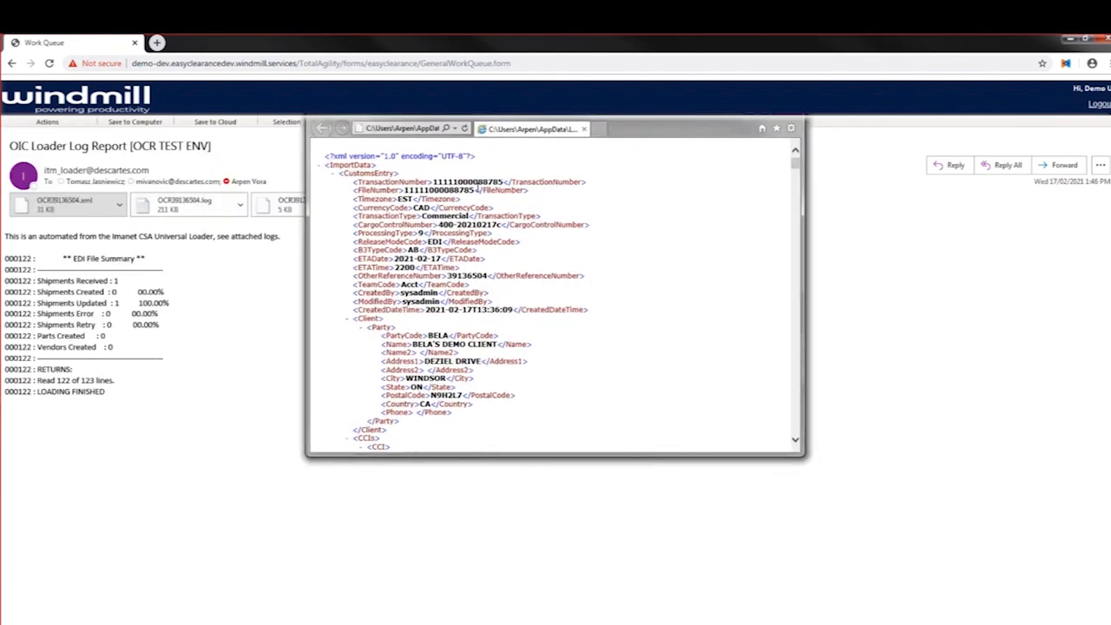
pyautogui.scroll(-10, 494, 304)
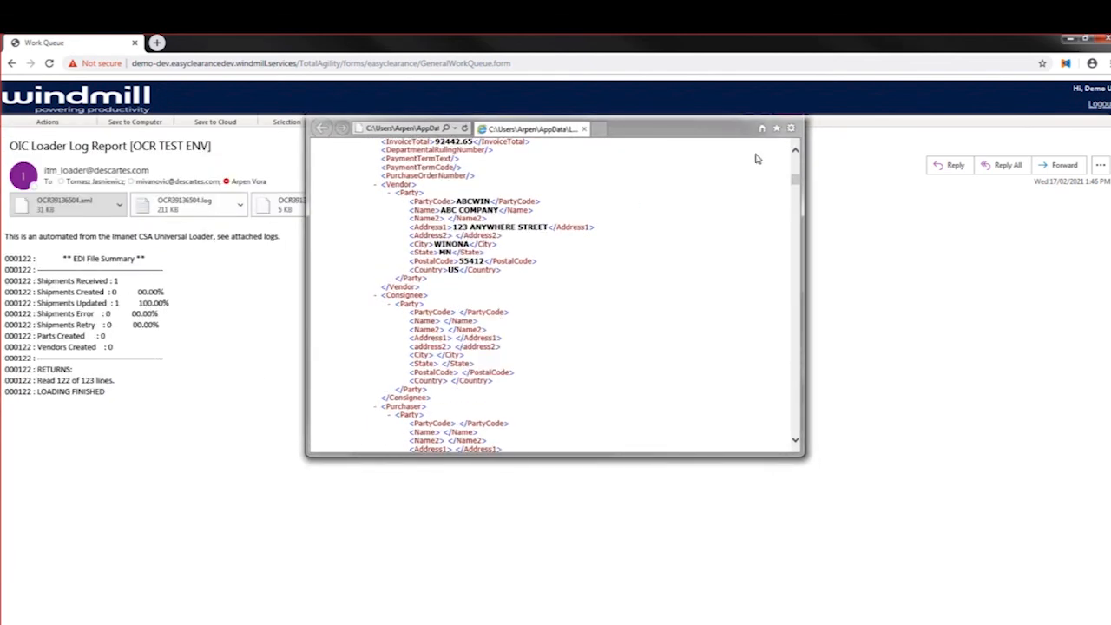
pyautogui.scroll(-15, 596, 287)
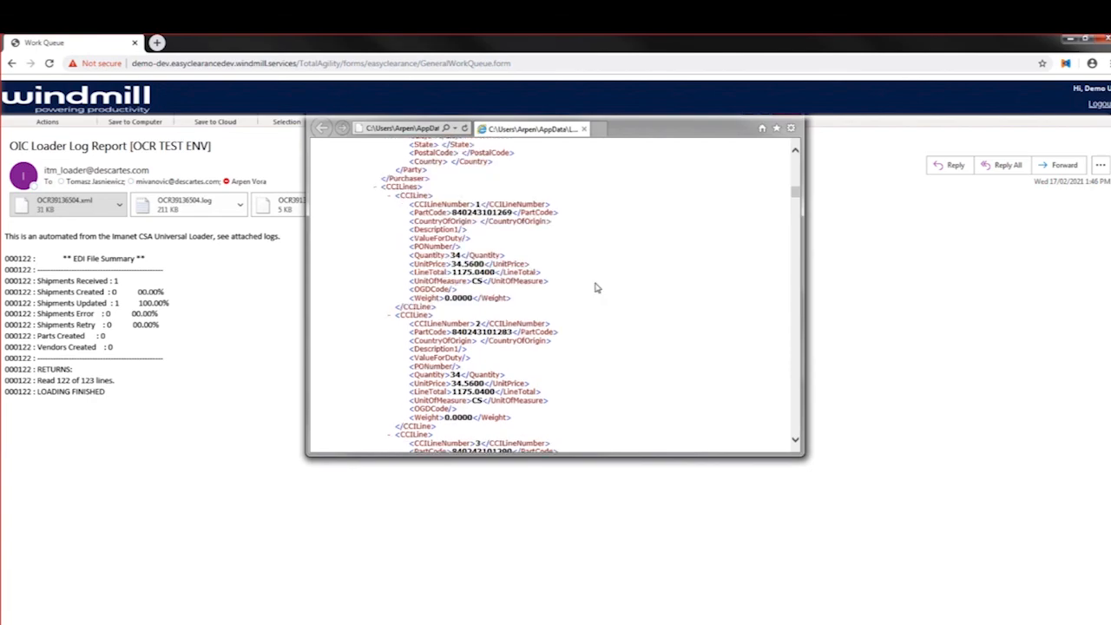
pyautogui.scroll(-10, 596, 287)
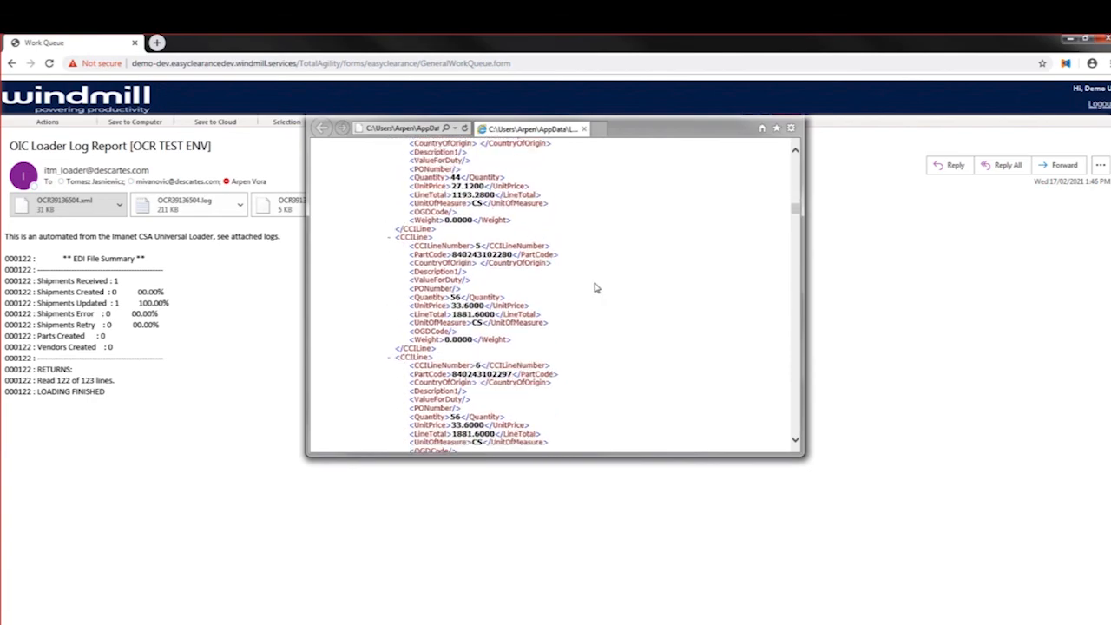
pyautogui.scroll(-5, 595, 287)
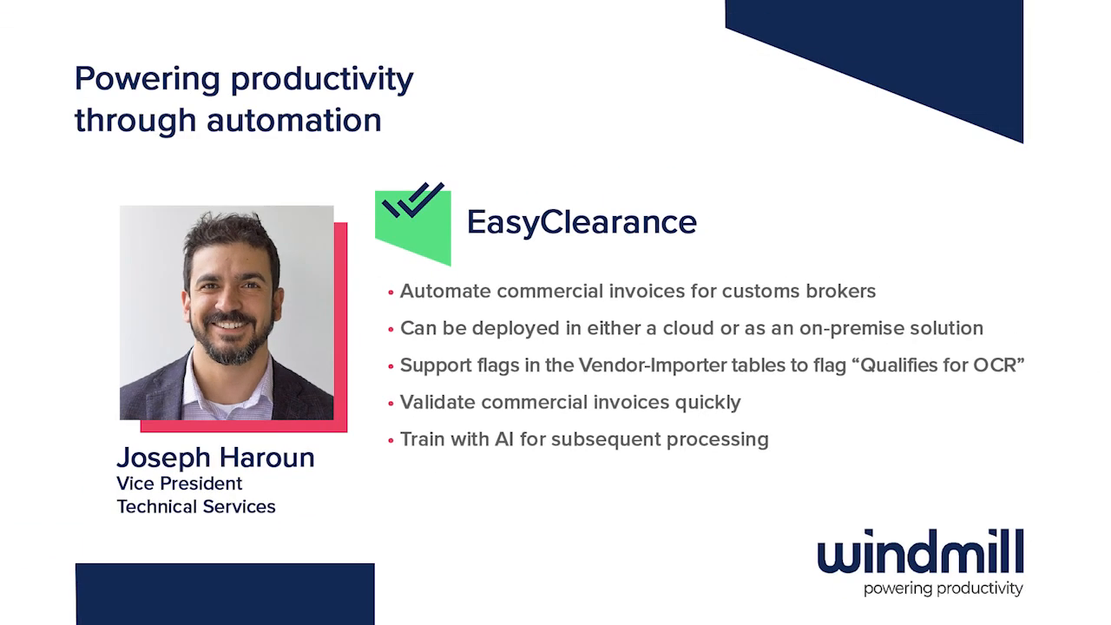